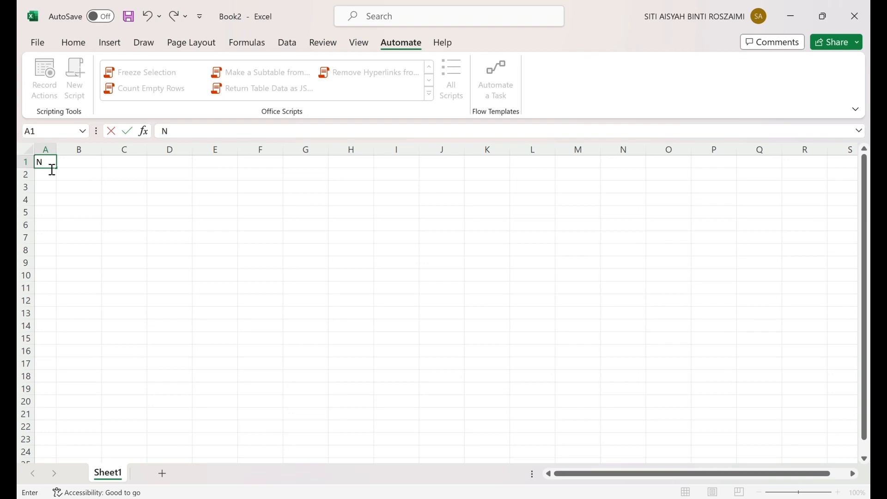
- Widen column B to fit long entries and enter the header "Name" in B1
click(85, 166)
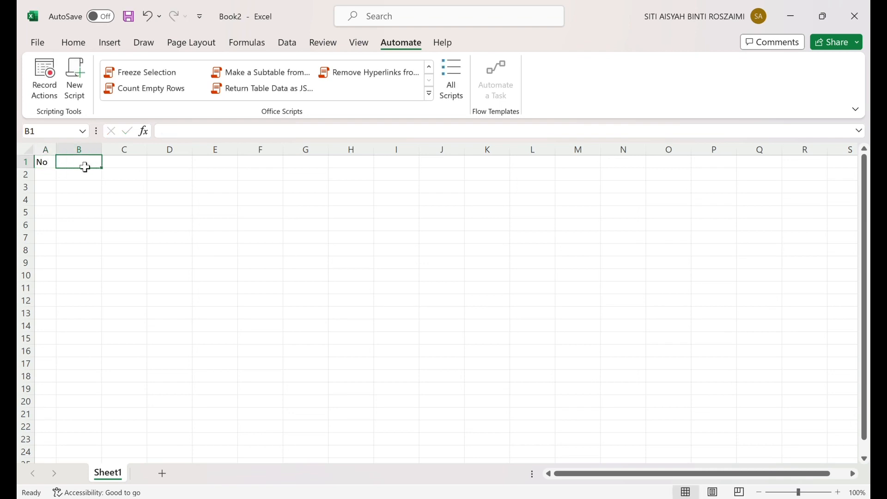
drag(103, 151, 213, 161)
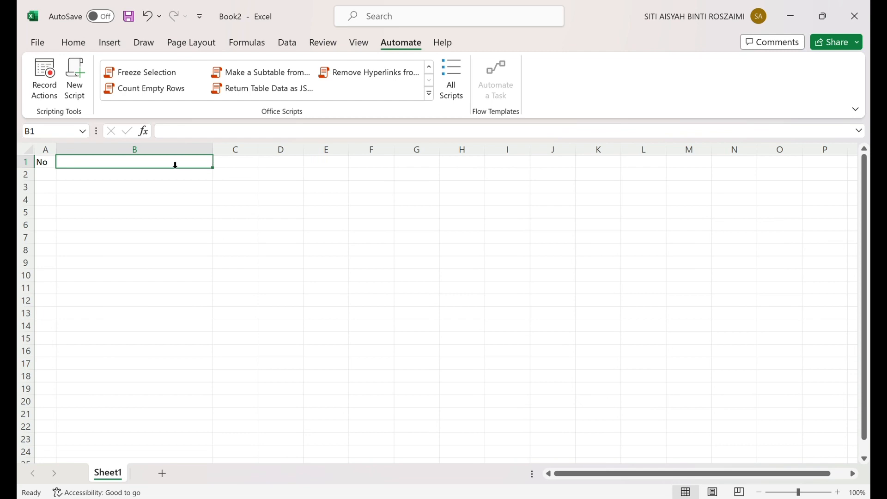
double_click(141, 165)
text(Name)
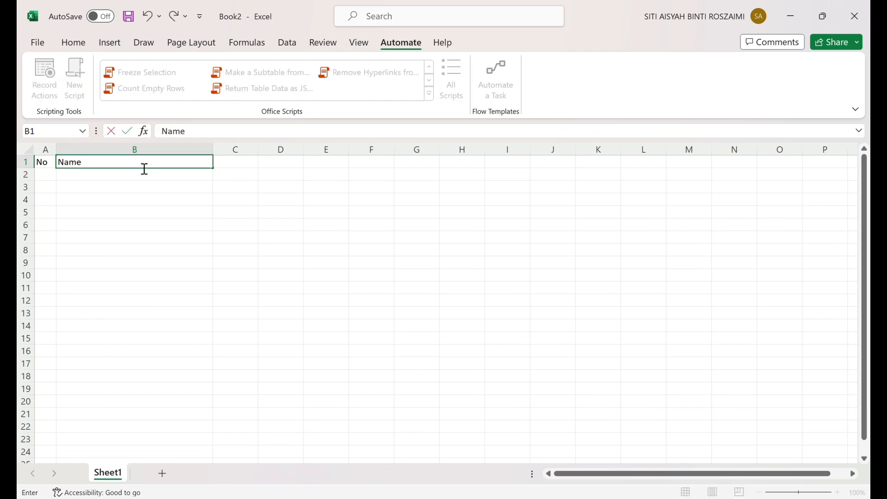
- Widen column C and centre the "Name" header horizontally in B1
click(232, 162)
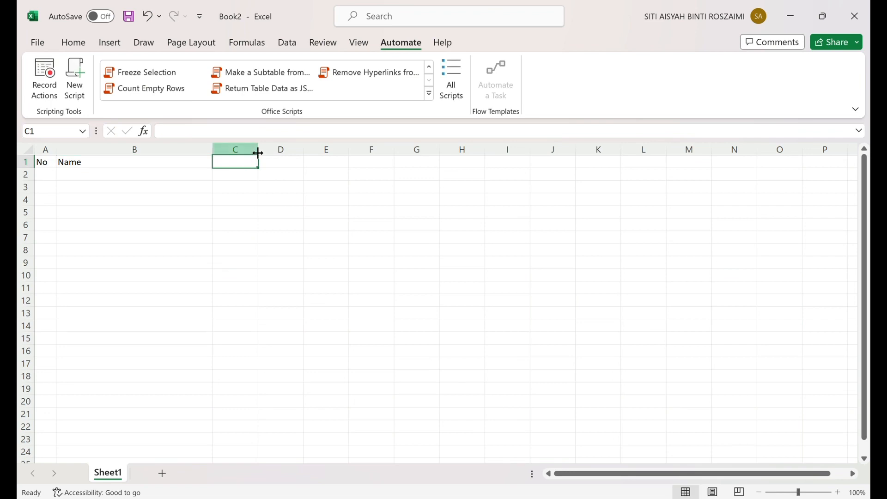
drag(263, 154, 291, 157)
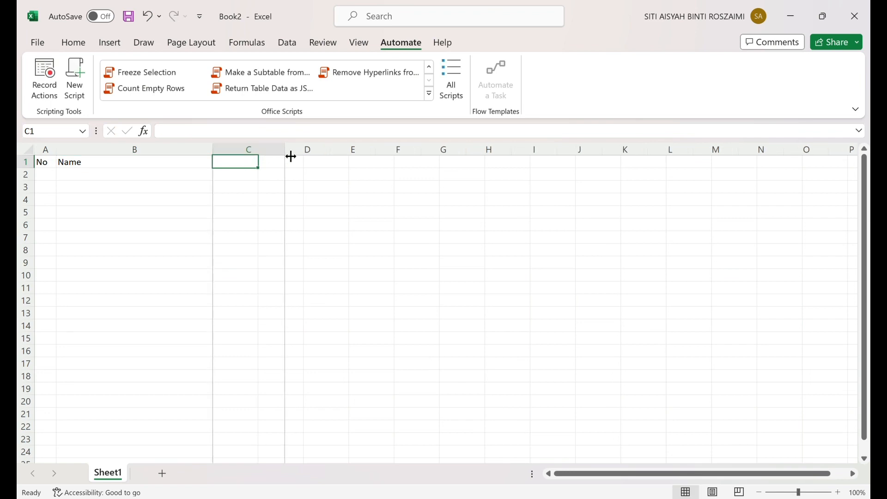
click(189, 164)
click(70, 42)
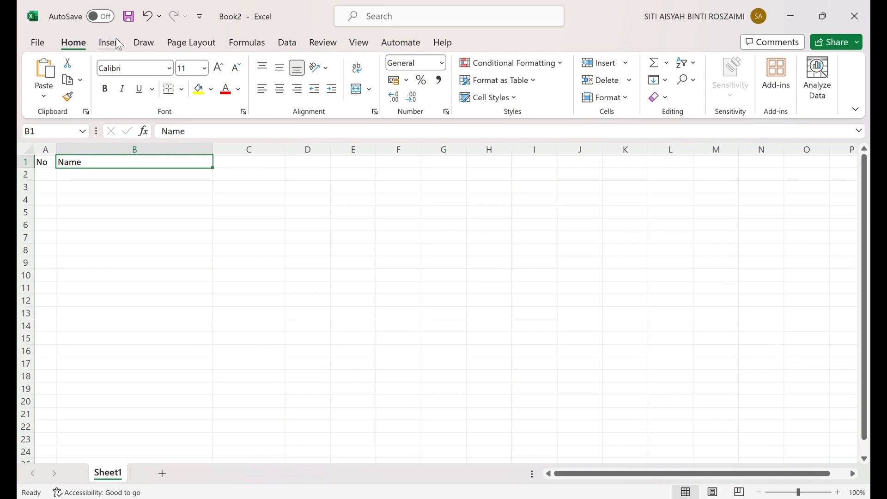
click(282, 94)
- Widen column C slightly more and enter the header "Sports House" in C1
click(253, 165)
drag(286, 152, 298, 158)
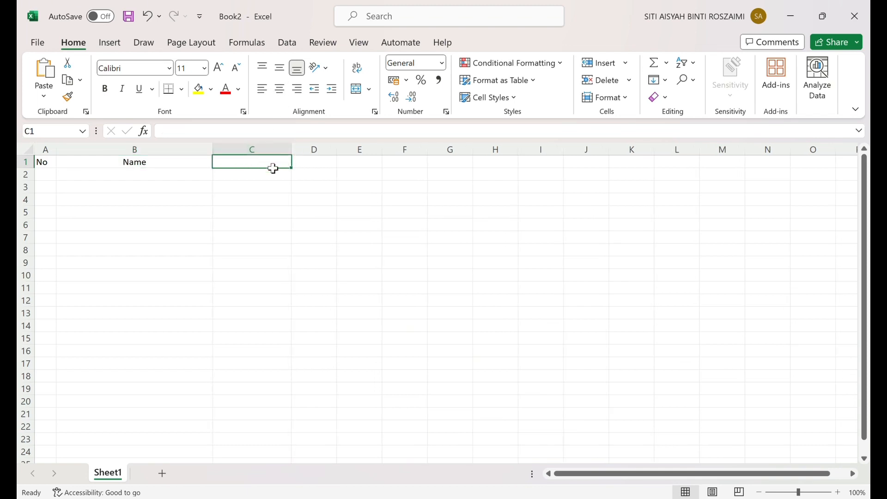
text(Sports)
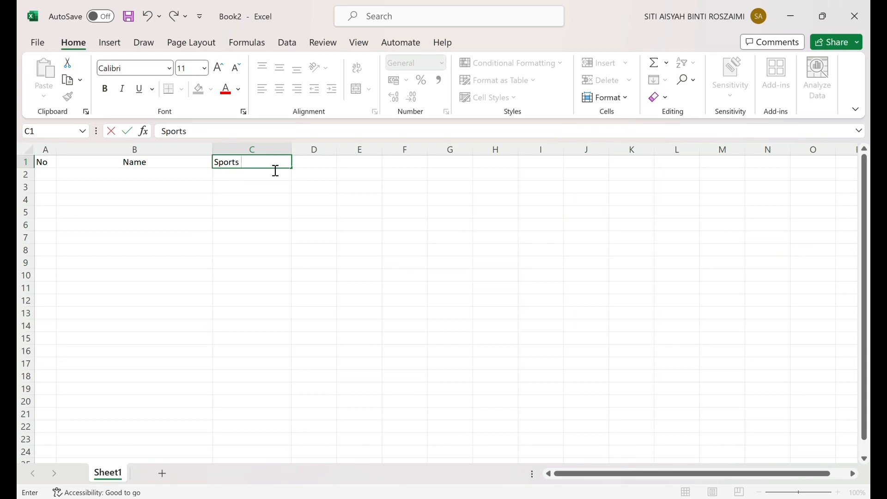
text( House)
key(Tab)
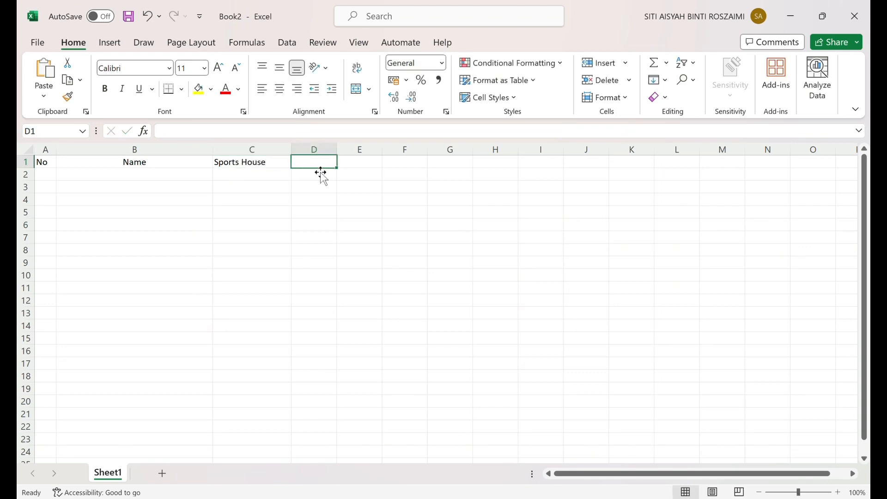
- Centre the "Sports House" header horizontally in C1
click(263, 175)
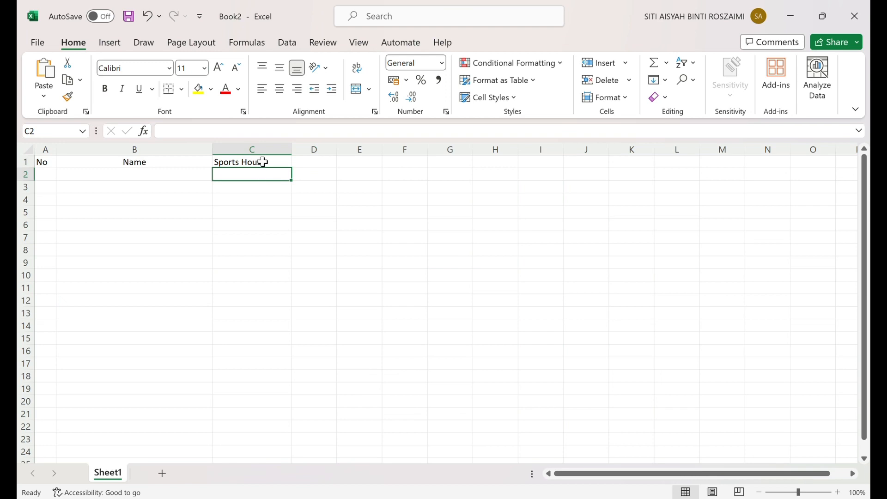
click(263, 161)
click(279, 89)
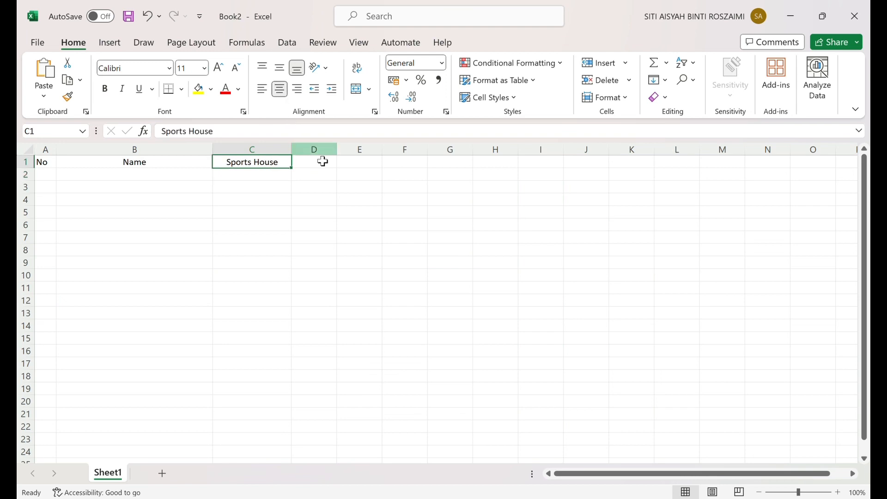
- Widen column D and enter the header "Attempt 1" in D1
drag(335, 151, 358, 154)
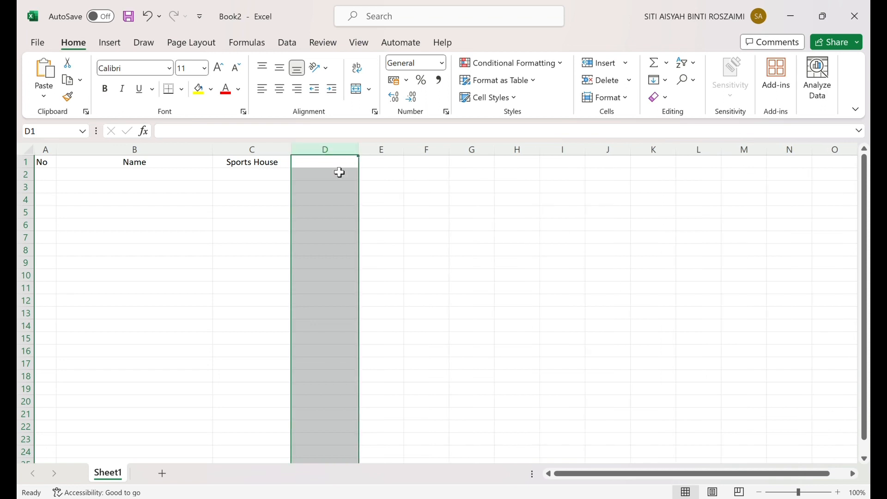
click(338, 167)
text(Attempt 1)
- Widen column E and enter the header "Attempt 2" in E1
click(385, 150)
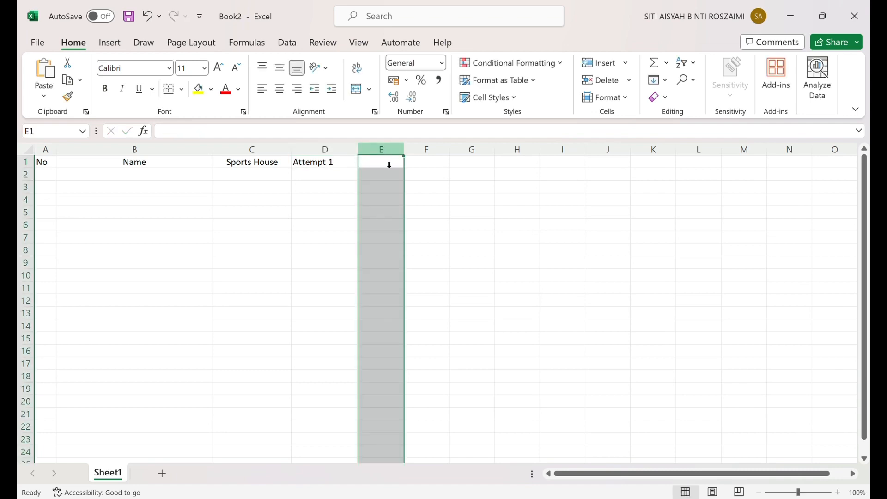
drag(404, 150, 421, 150)
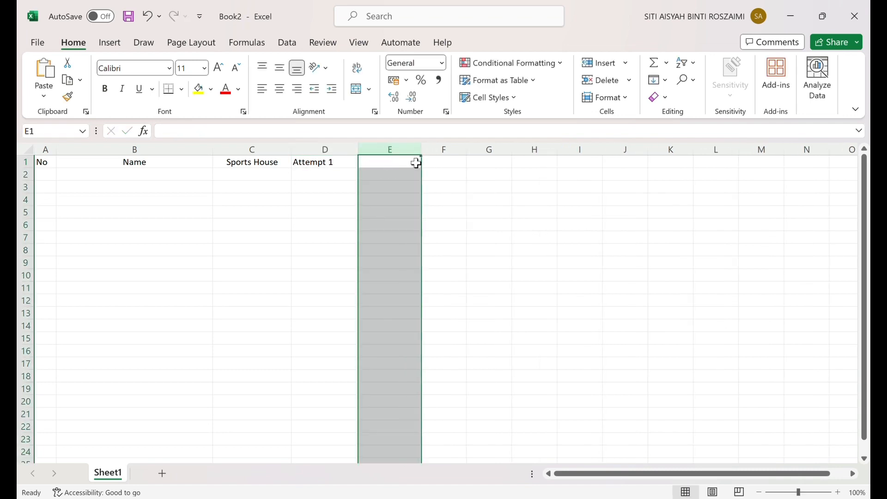
click(403, 168)
text(Attempt 2)
- Widen column F and enter the header "Attempt 3" in F1
click(440, 160)
key(ctrl+space)
drag(451, 153, 480, 150)
click(461, 164)
double_click(456, 166)
text(Attempt 3)
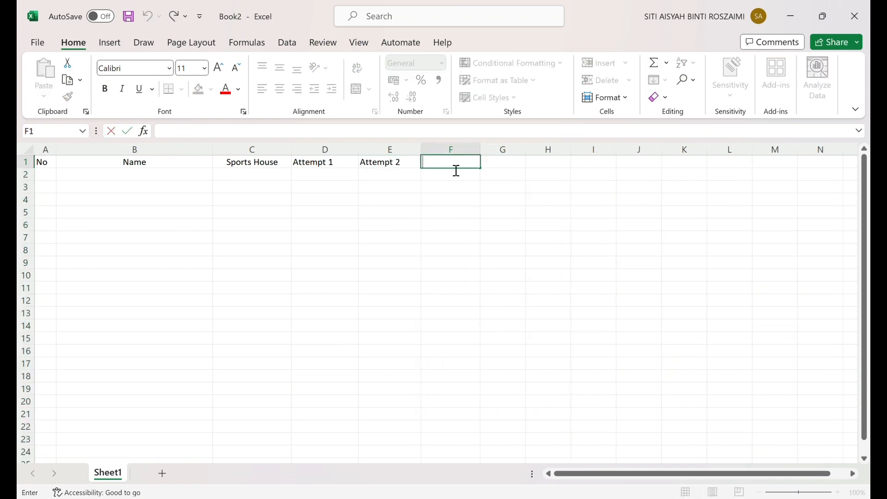
- Widen column G and enter the header "Average" in G1
click(507, 168)
key(ctrl+space)
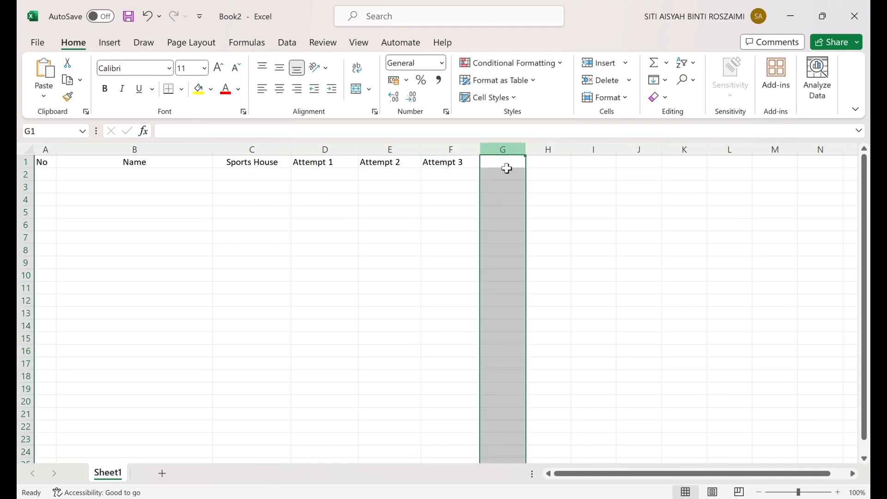
drag(527, 157, 543, 160)
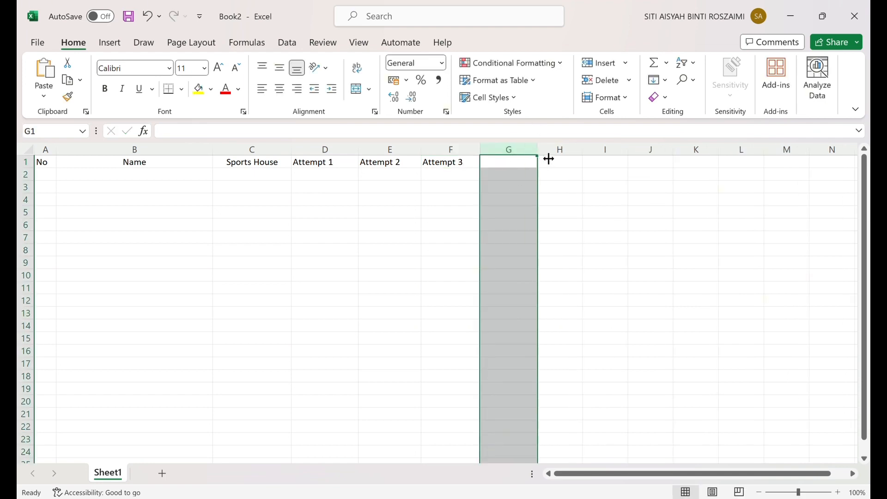
click(523, 166)
text(Average)
- Widen column H and enter the header "Rank" in H1
click(570, 159)
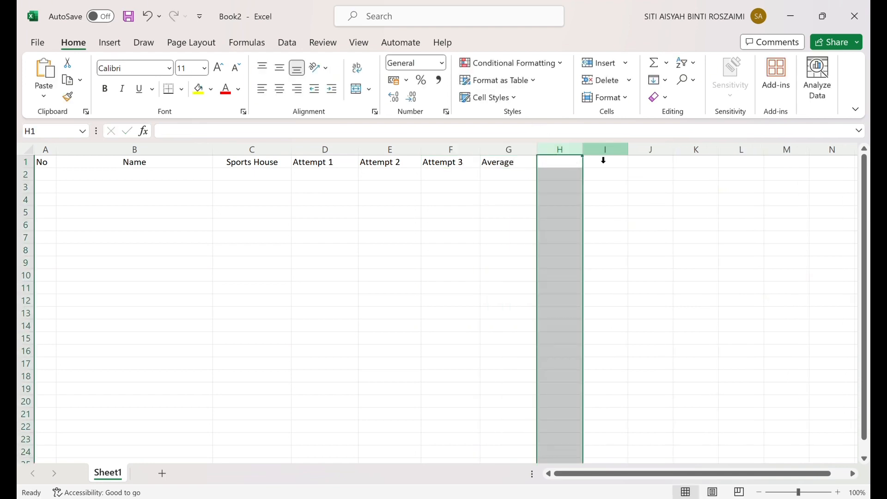
drag(584, 158, 601, 160)
click(584, 167)
text(Rank)
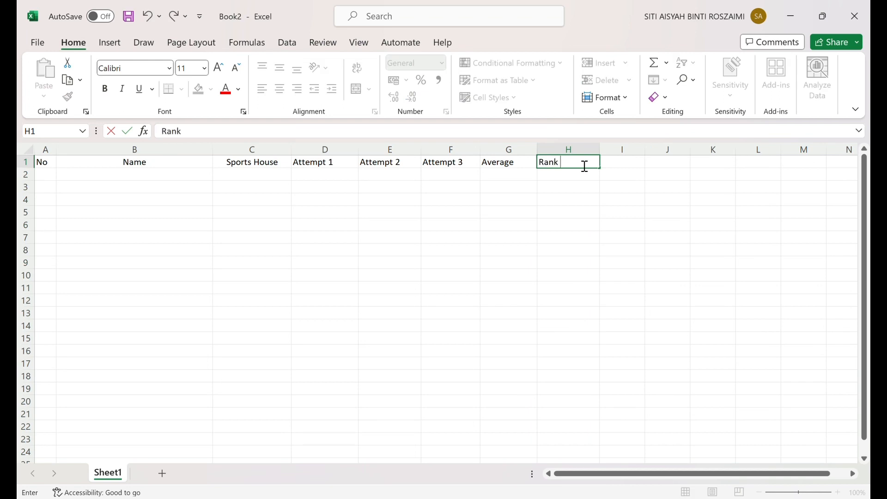
- Centre the headers in D1:H1, from "Attempt 1" through "Rank", horizontally
drag(317, 164, 557, 175)
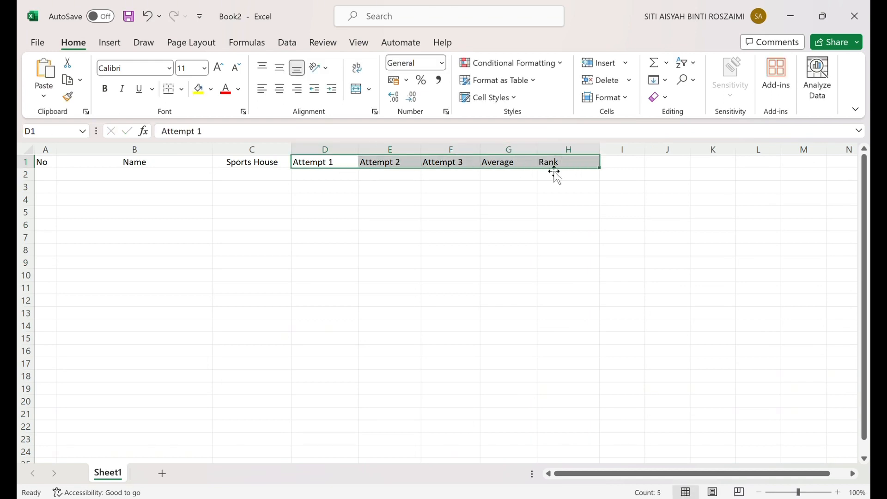
click(280, 88)
click(224, 178)
- Enter the first two row numbers under the "No" header: 1 in A2 and 2 in A3
click(53, 179)
text(1)
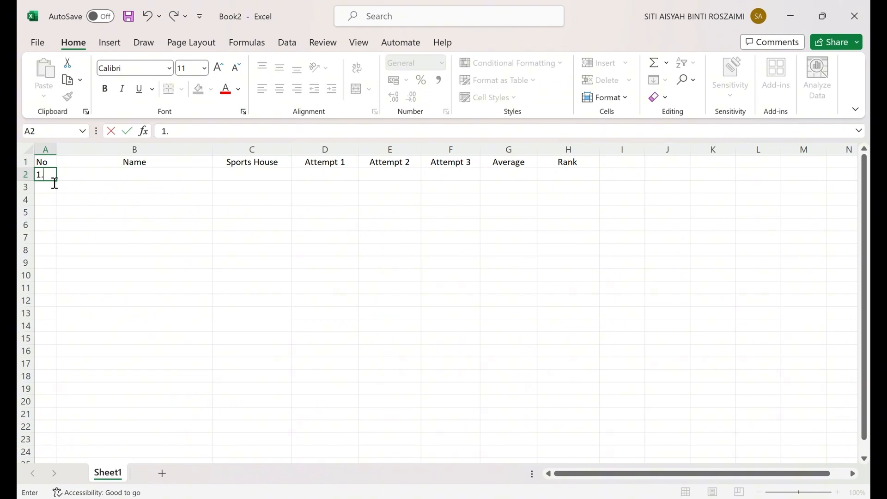
text(.)
key(Return)
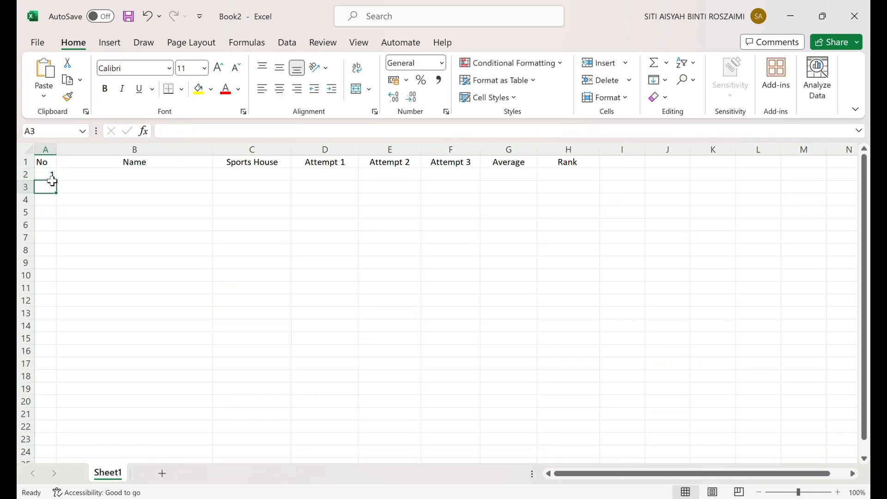
click(53, 178)
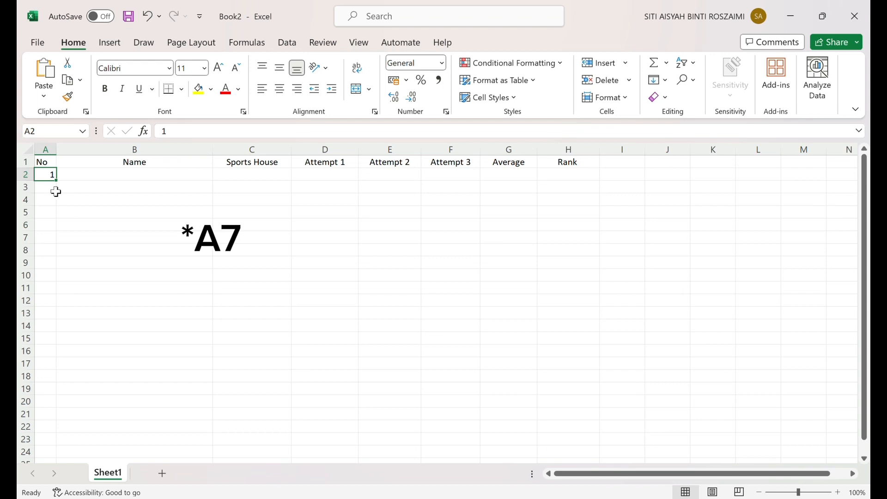
click(56, 191)
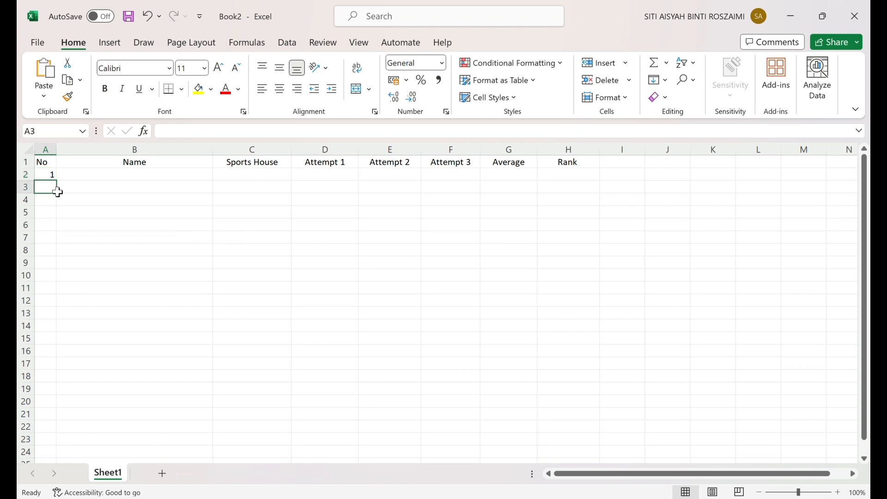
text(2)
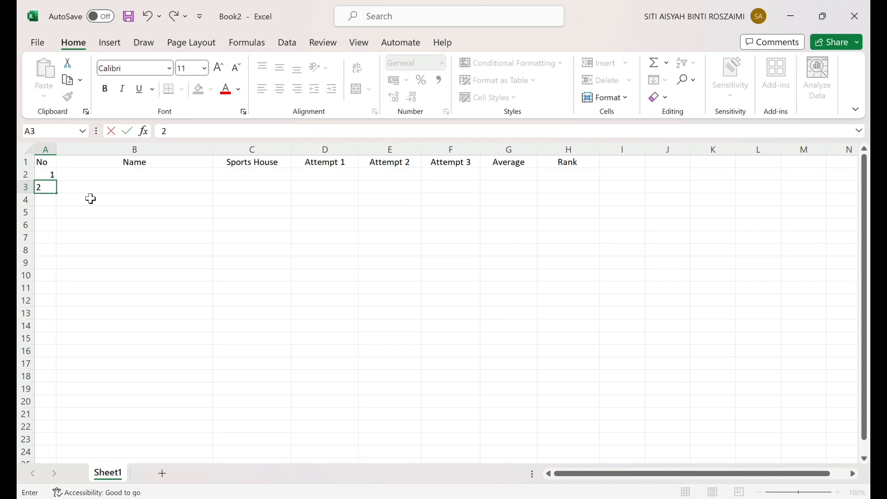
key(Return)
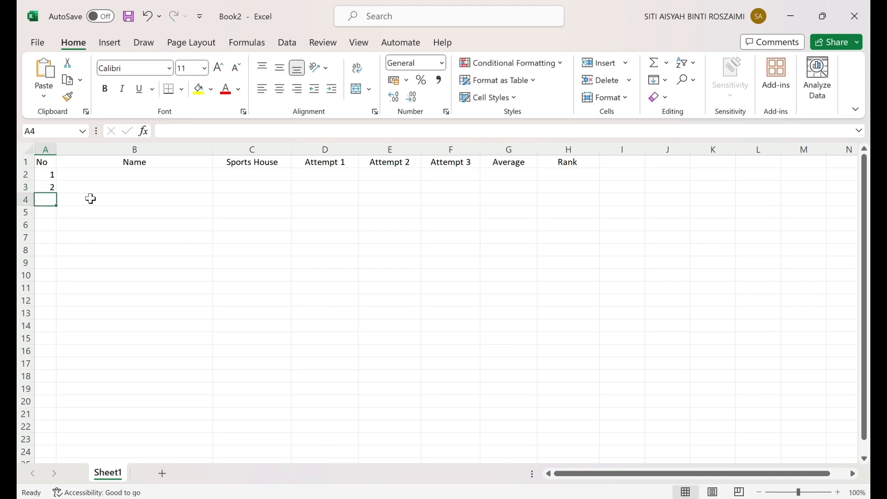
- Extend the number series from A2:A3 down to A7 so the rows are numbered 1 to 6
click(51, 190)
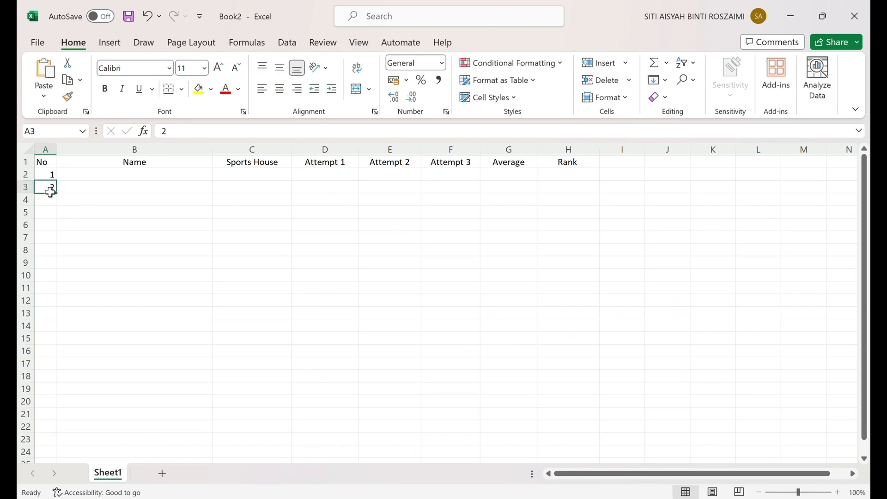
mouse_move(51, 183)
mouse_down()
mouse_move(54, 175)
mouse_move(53, 185)
mouse_up()
click(55, 178)
drag(55, 178, 60, 259)
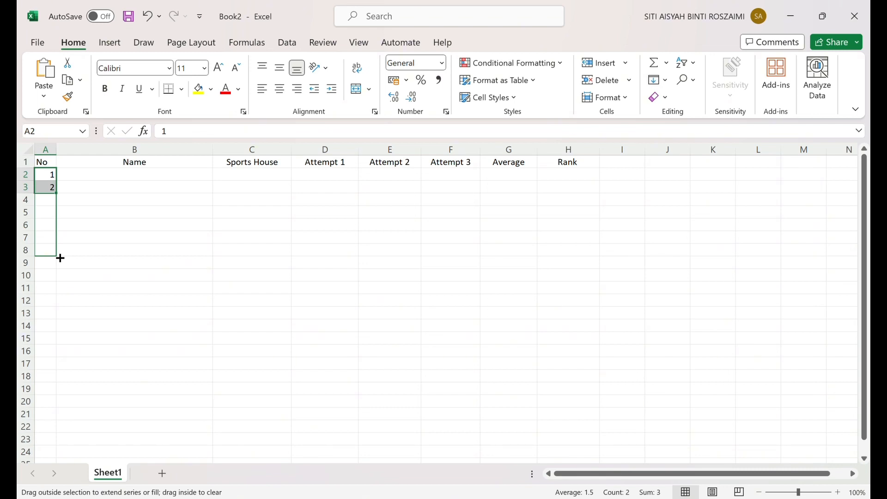
drag(60, 258, 59, 250)
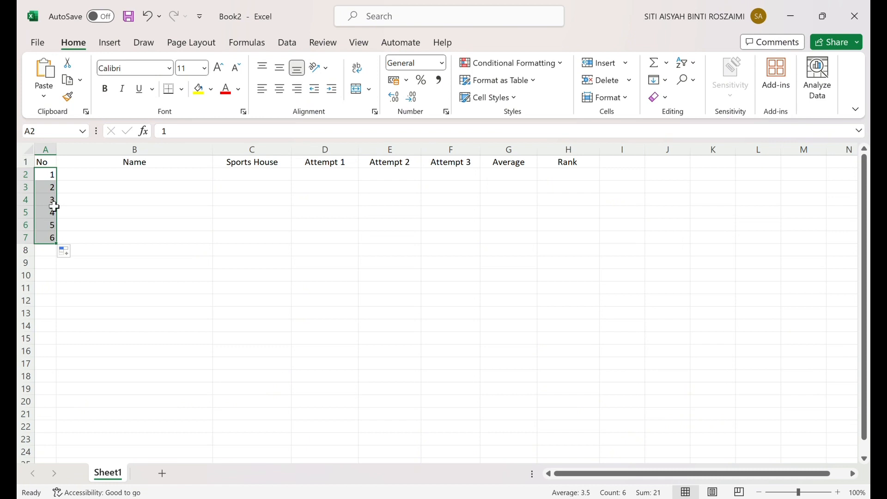
- Centre the row numbers in A2:A7 horizontally
click(102, 180)
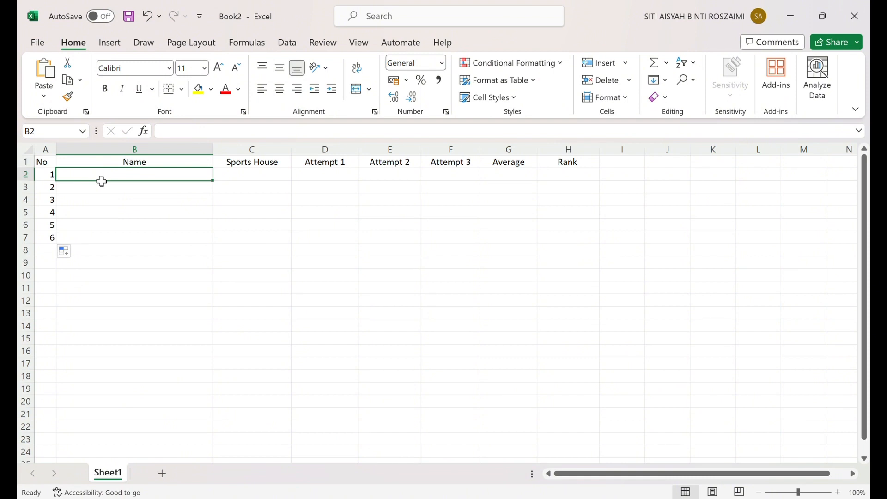
drag(53, 175, 54, 242)
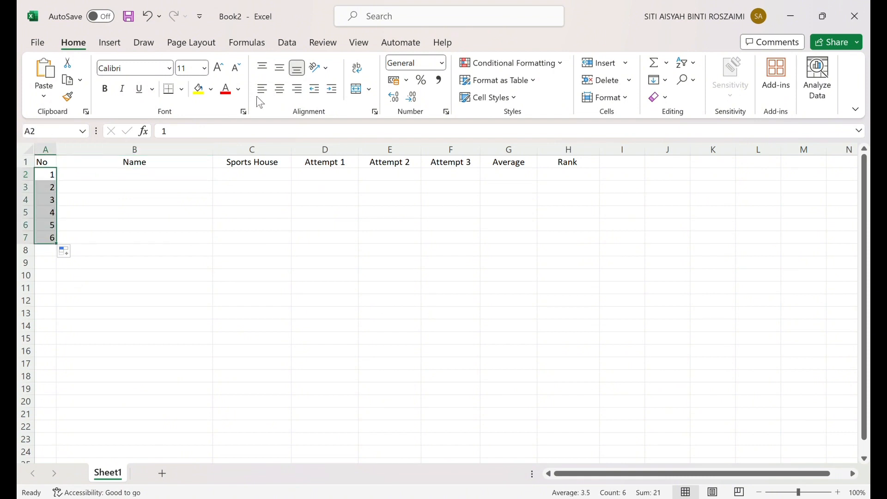
click(280, 91)
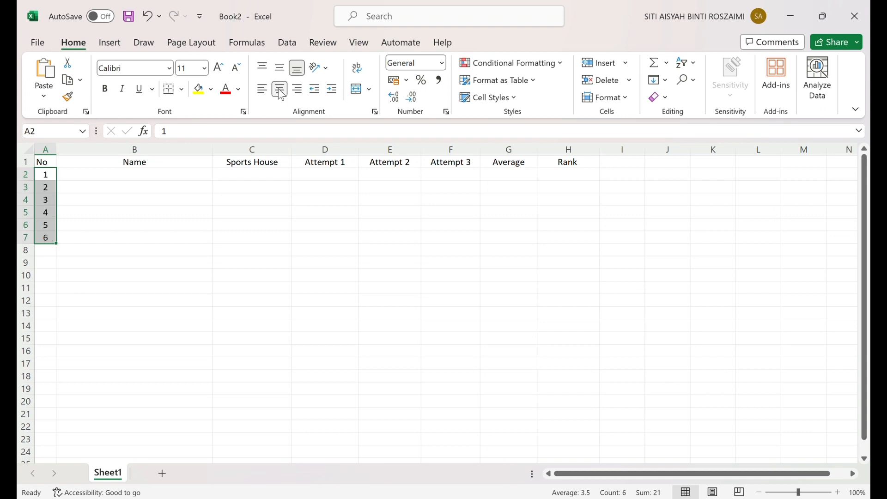
- Enter the first participant's full name in B2 under the "Name" header
click(135, 181)
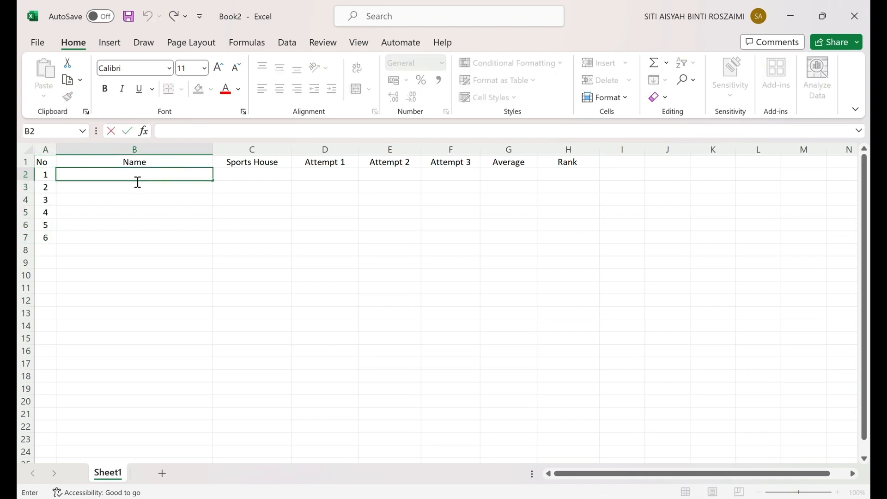
text(Ali bin Mohd)
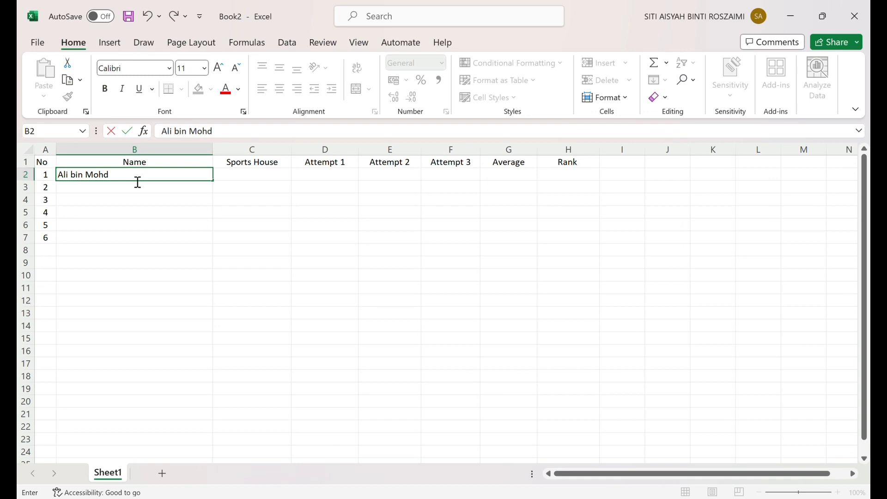
text( Ismail)
key(Return)
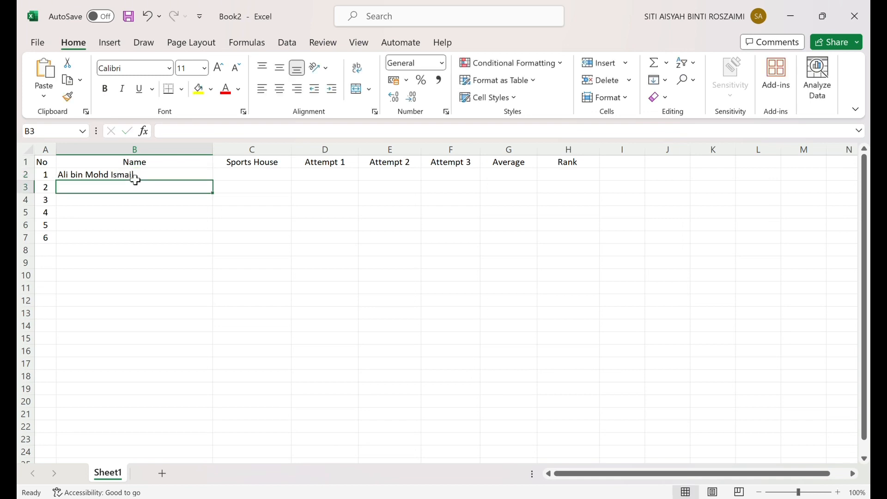
- Enter the full names of the remaining five participants in B3:B7 under the "Name" header
text(Abu bin Omar)
key(Return)
text(Aidil Mikael bin)
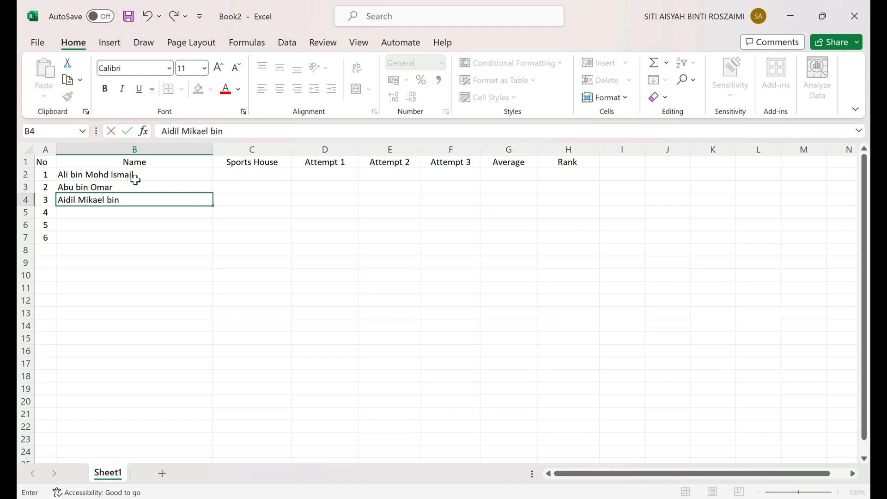
text( Mustapha)
key(Return)
text(Duan ji)
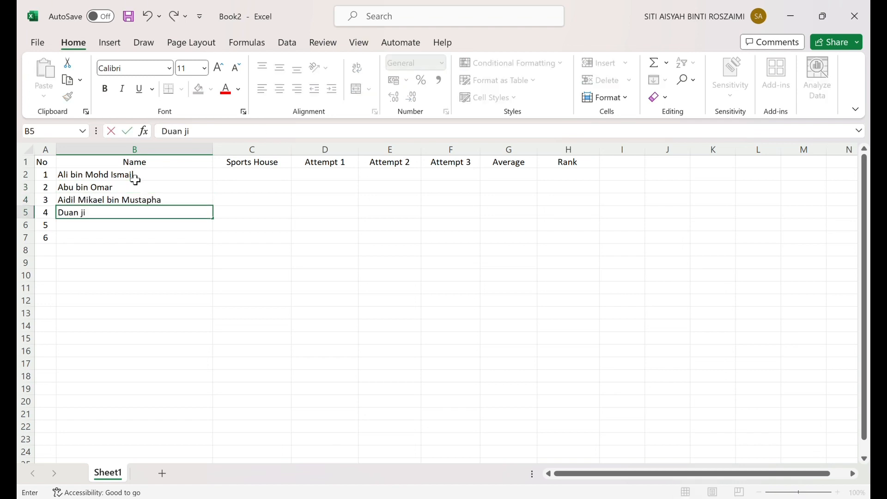
text(a xu)
key(Return)
text(Shan)
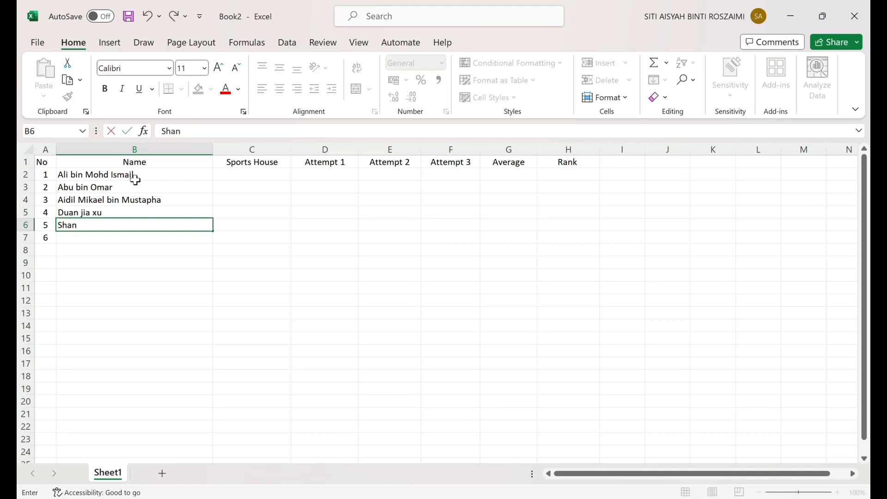
text(ta Rajagopalan)
key(Return)
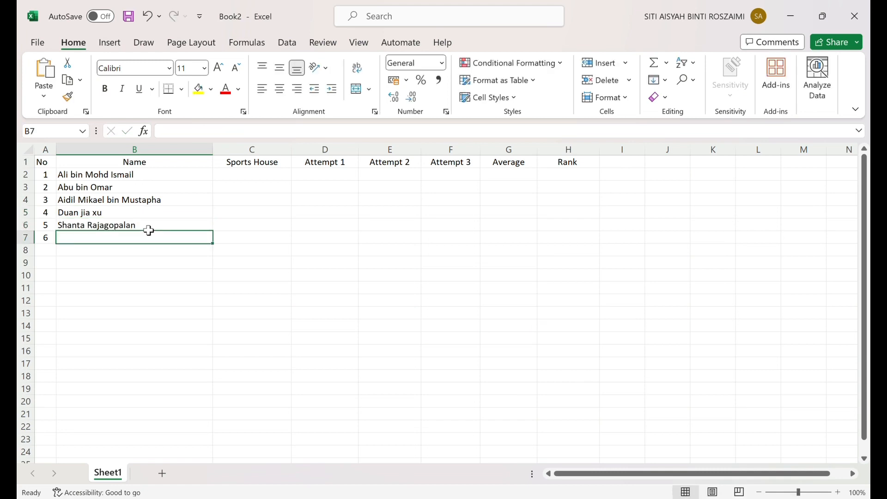
text(Rajeev L)
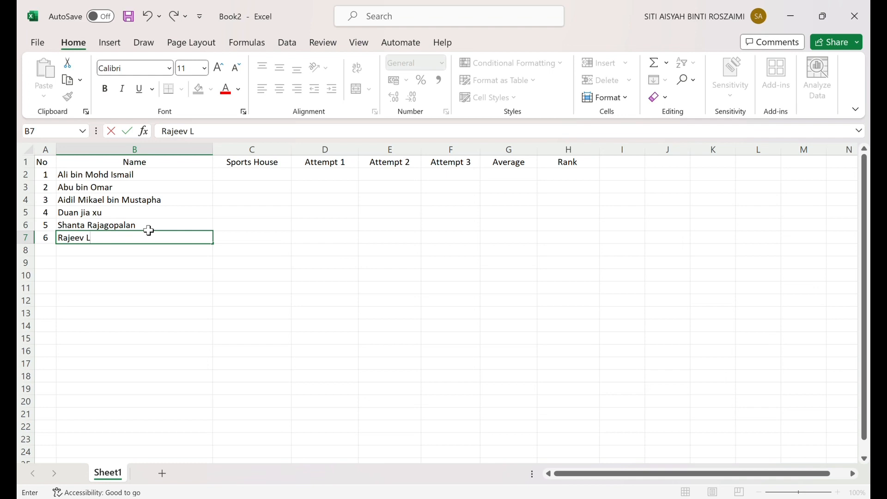
key(BackSpace)
text(Kalirai)
- Fill the "Sports House" cells C2:C7 with Yellow, Red, Blue, Red, Yellow and Blue
click(283, 182)
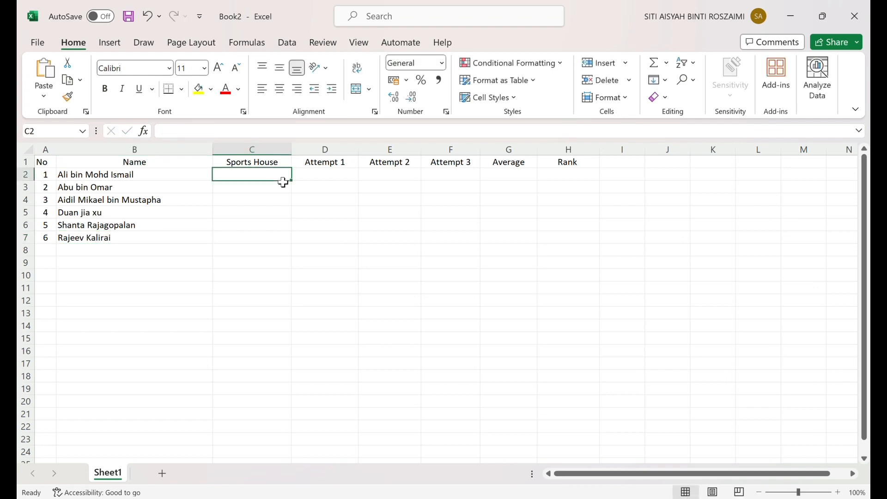
text(Yellow)
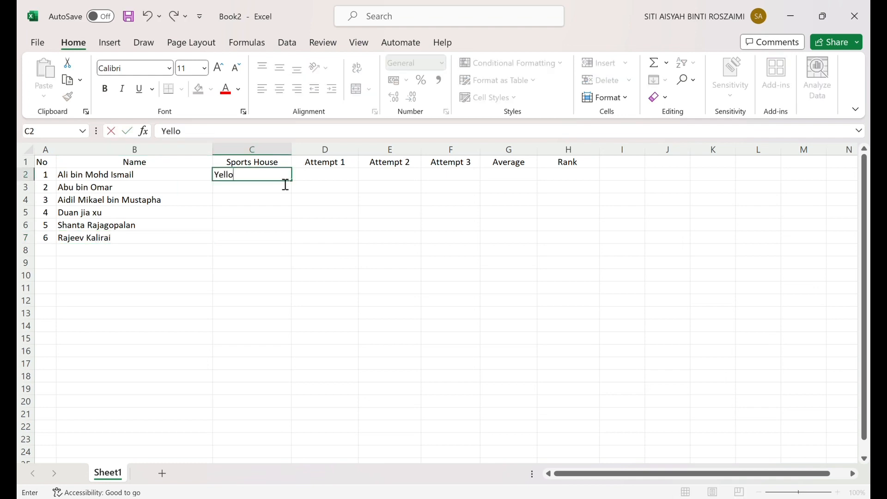
key(Return)
text(Red)
key(Return)
text(Blue)
key(Return)
text(Red)
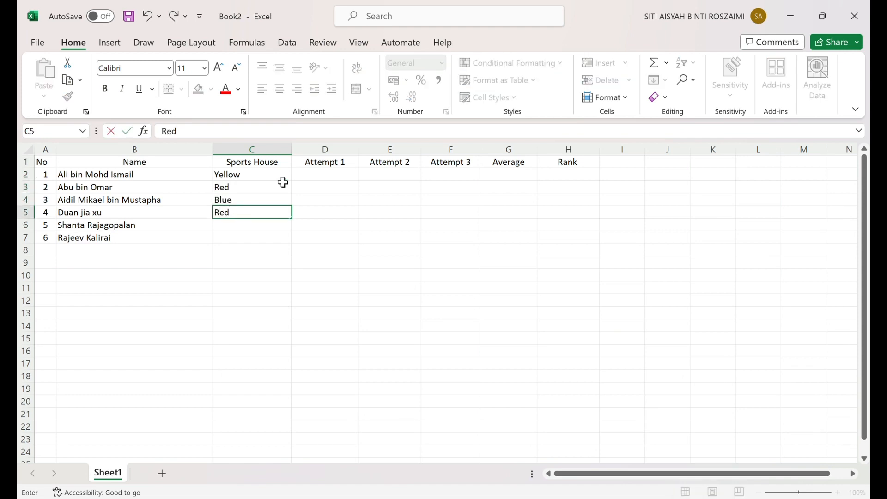
text( Y)
key(BackSpace)
key(BackSpace)
key(Return)
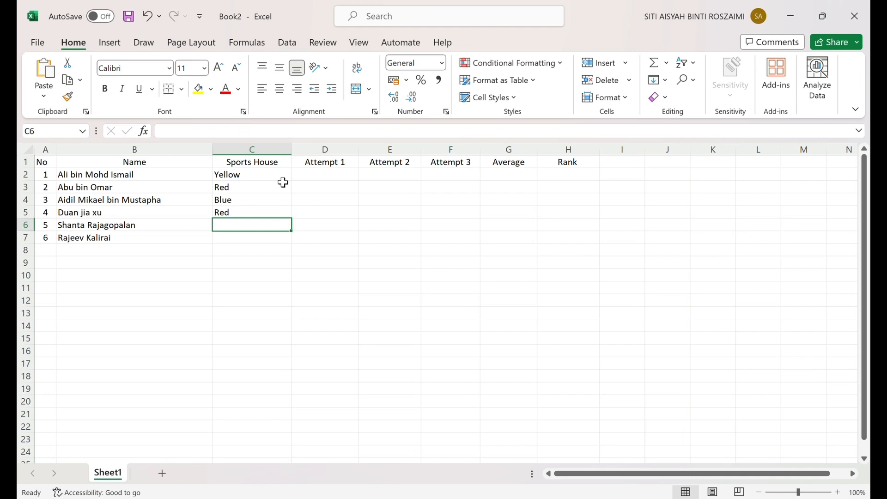
text(Yellow)
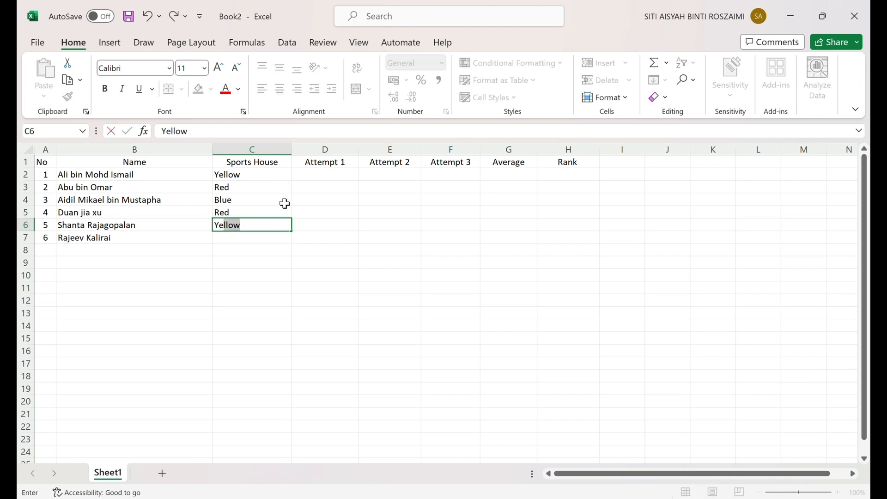
key(Return)
text(B)
key(Return)
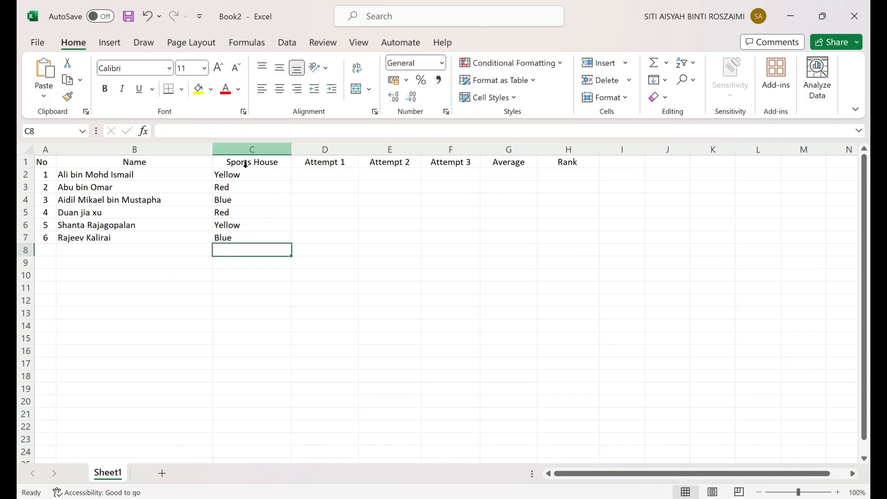
- Enter the "Attempt 1" results in D2:D7: 6.2, 6.1, 6.8, 6.6, 6 and 6.6
click(335, 179)
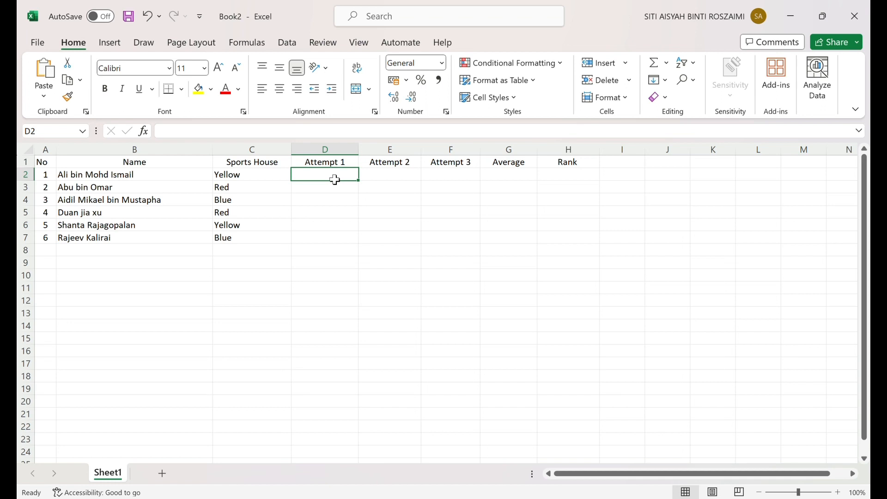
double_click(336, 180)
text(6.2)
key(Return)
text(6.1)
key(Return)
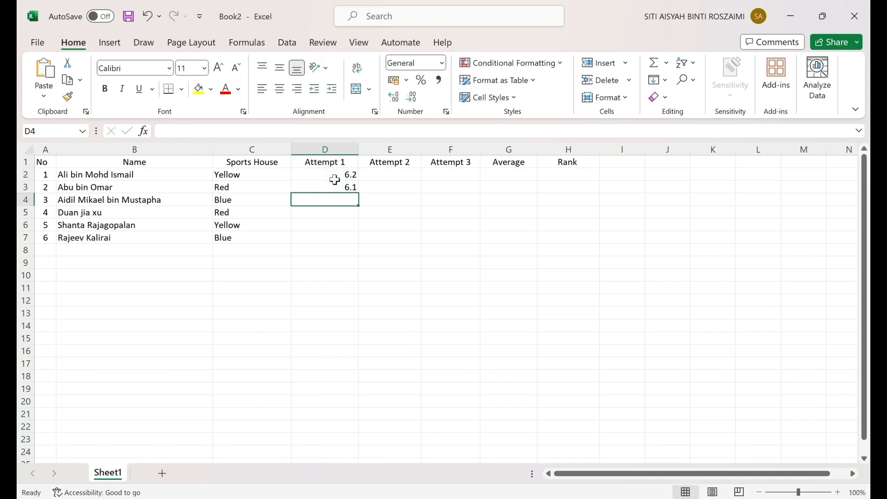
text(6.8)
key(Return)
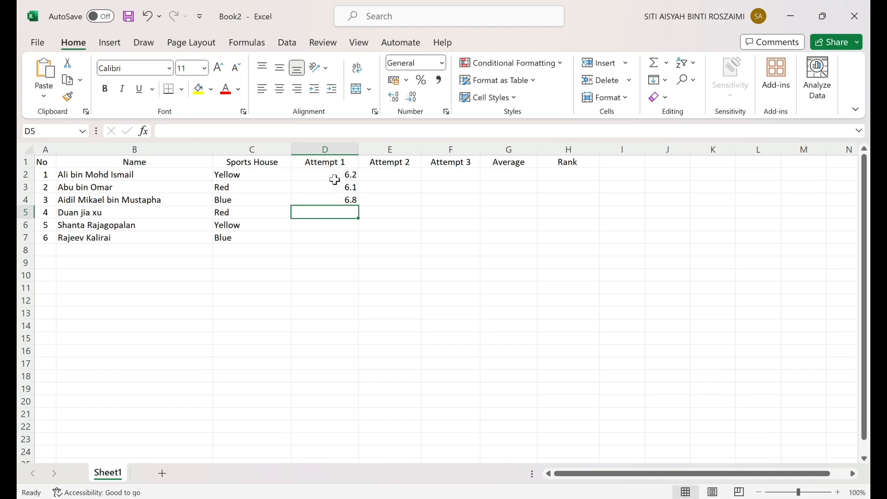
text(6.6)
key(Return)
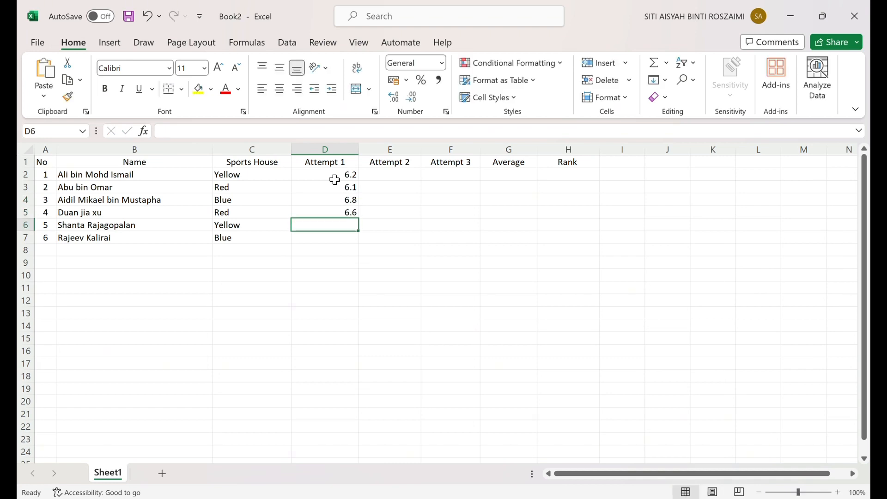
text(6)
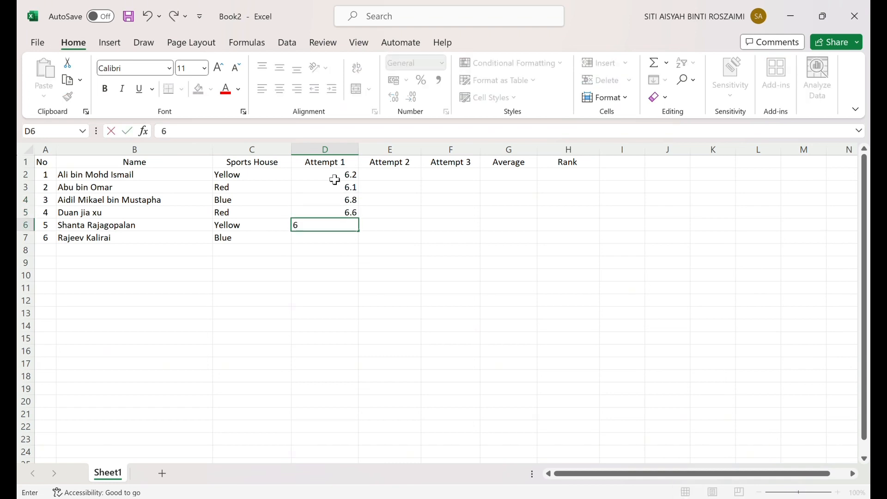
key(Return)
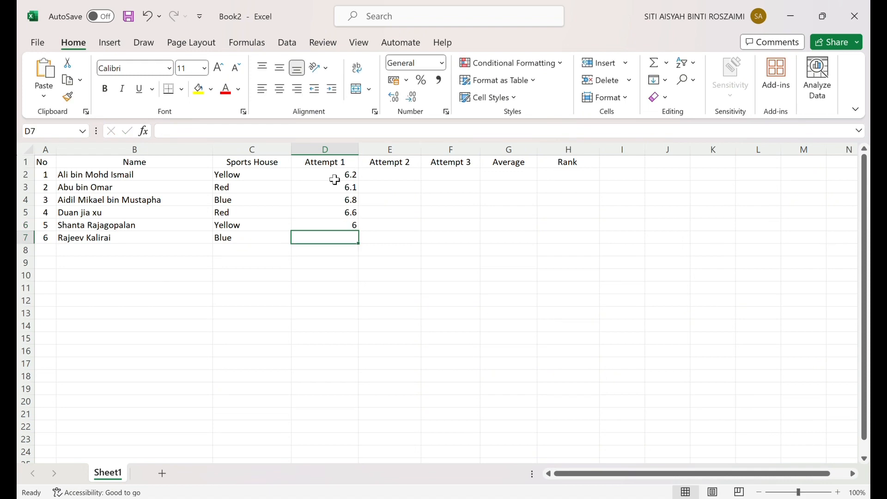
text(6.6)
key(Return)
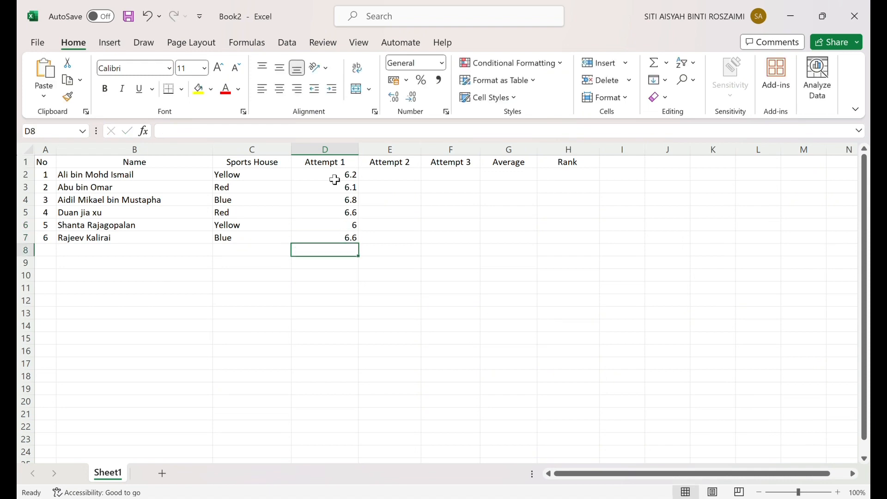
- Enter the "Attempt 2" results in E2:E7: 6.8, 6.3, 6.4, 6.4, 6.4 and 6.1
click(411, 179)
text(6.8)
key(Return)
text(6.3)
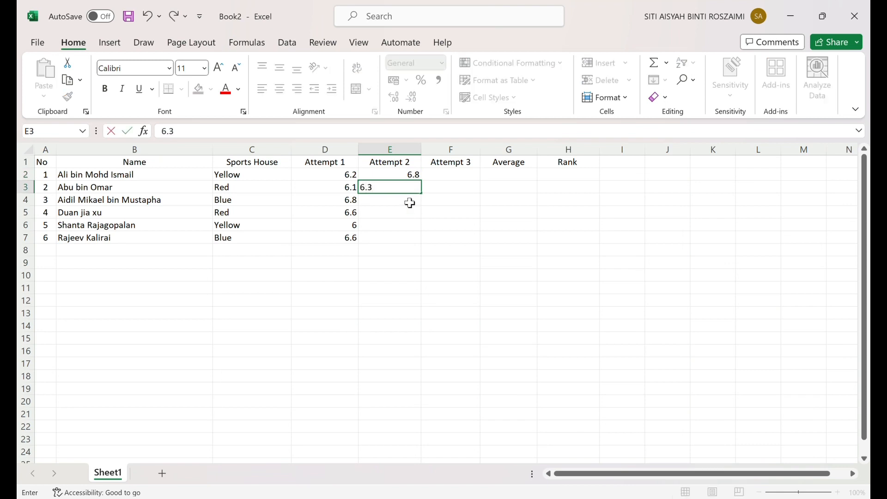
key(Return)
text(6.4)
key(Return)
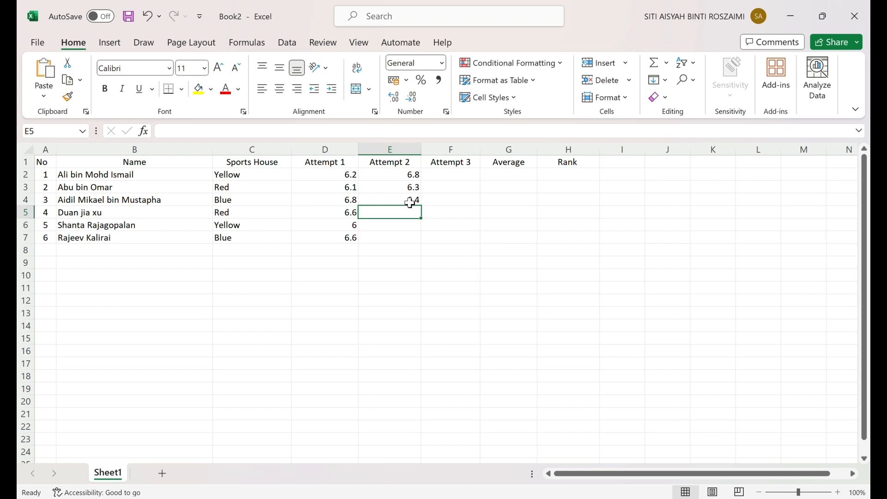
text(6.4)
key(Return)
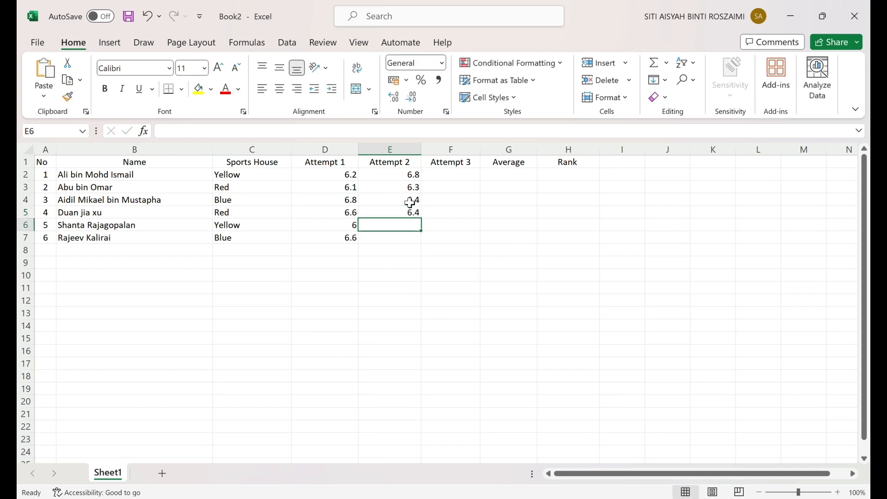
text(6.4)
key(Return)
text(6.)
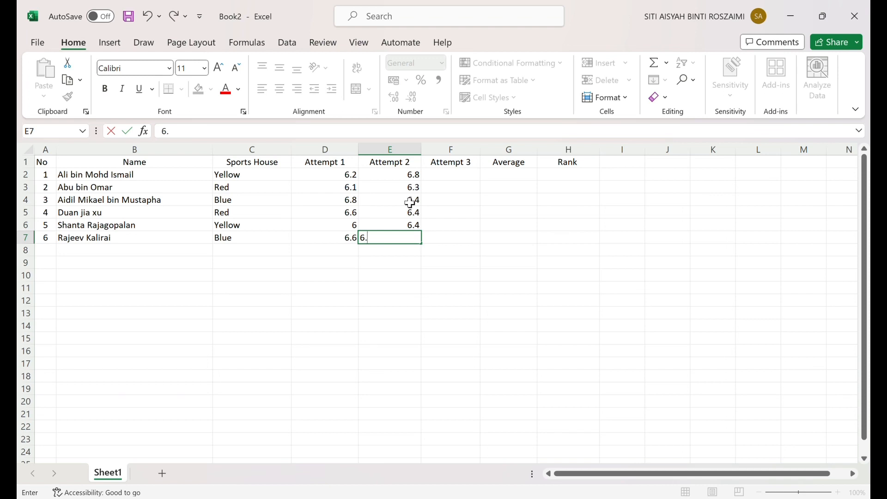
text(1)
key(Return)
- Enter the "Attempt 3" results in F2:F7: 5.6, 6.5, 6.6, 6.8, 6.8 and 6.2
click(478, 178)
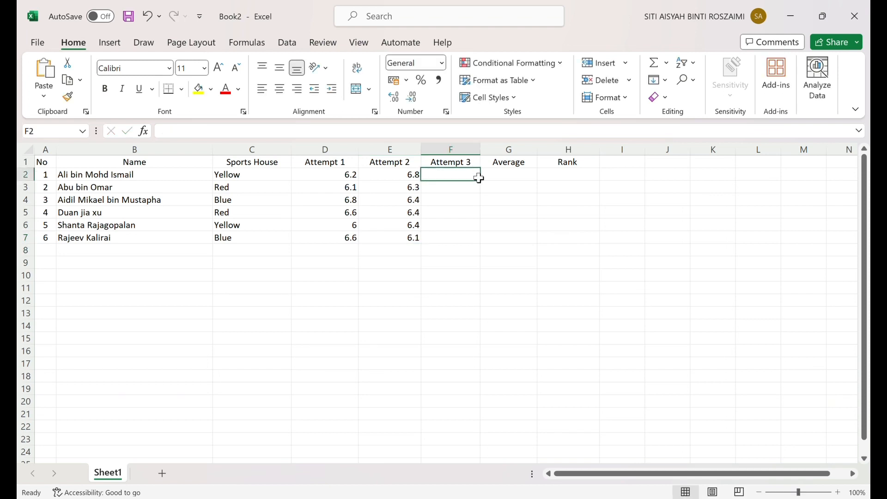
text(5.6)
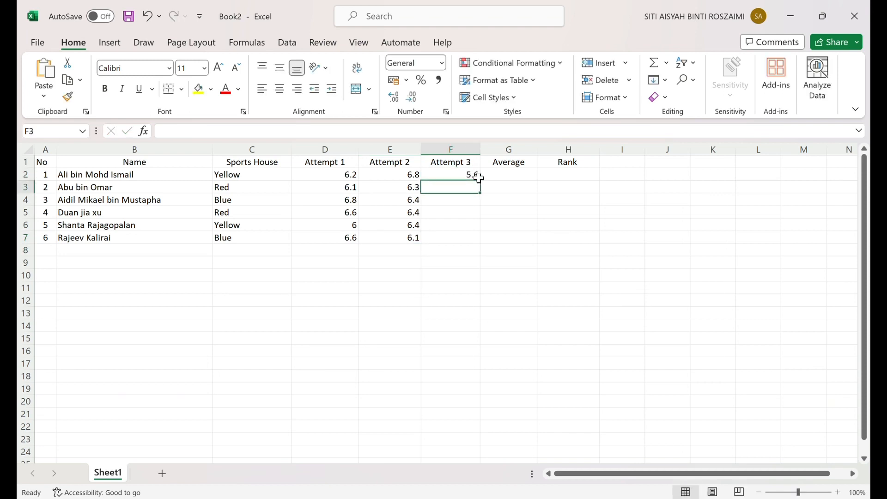
text(6.5)
key(Return)
text(6.6)
key(Return)
text(6.8)
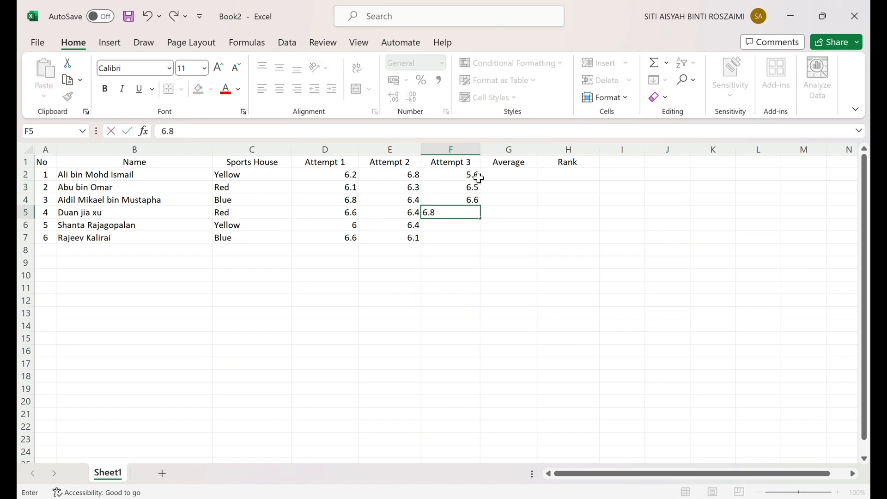
key(Return)
text(6.8)
key(Return)
text(6.2)
key(Return)
- Calculate the first participant's average in G2 with the formula =AVERAGE(D2:F2)
click(525, 178)
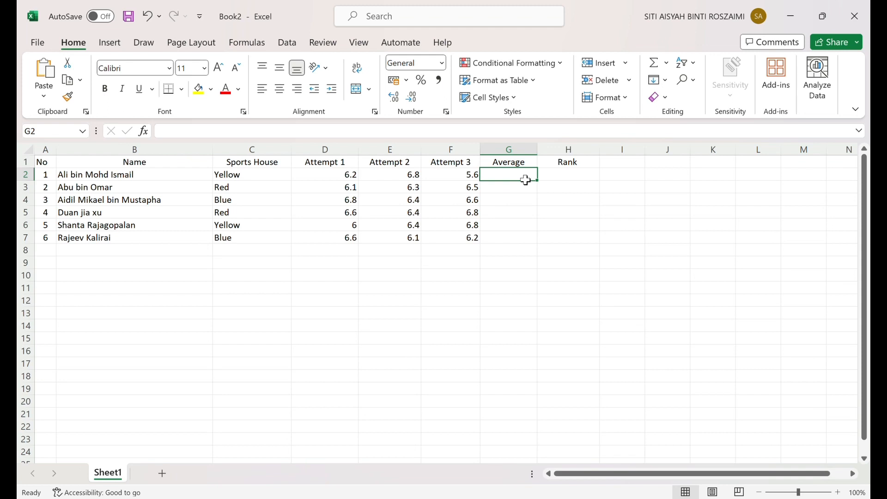
text(6)
key(BackSpace)
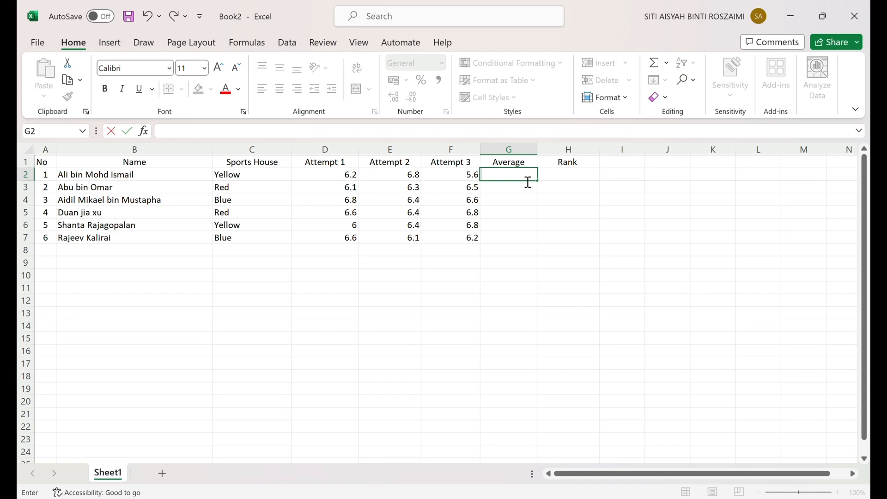
text(=)
key(BackSpace)
text(6)
key(BackSpace)
text(=)
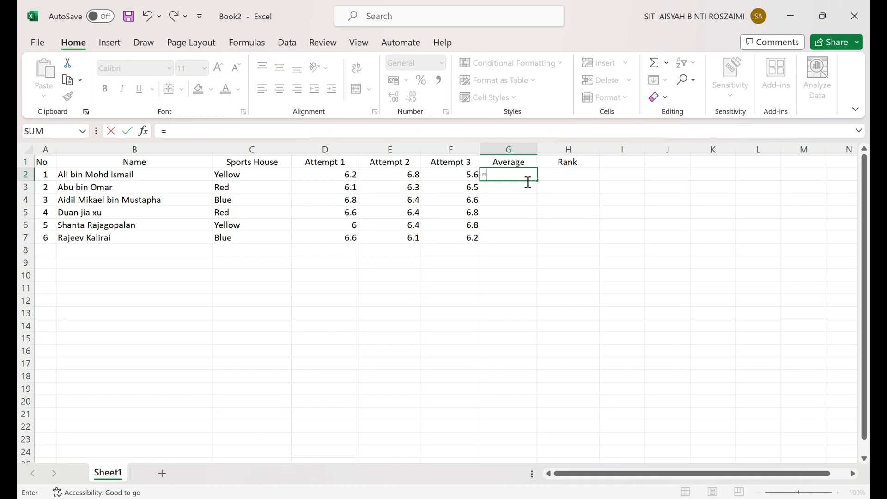
text(AVERAGE()
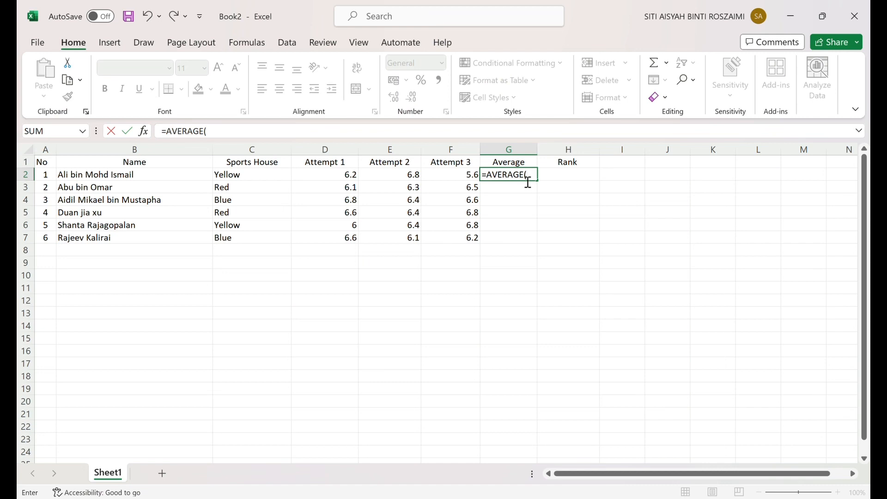
click(341, 176)
drag(341, 179, 447, 180)
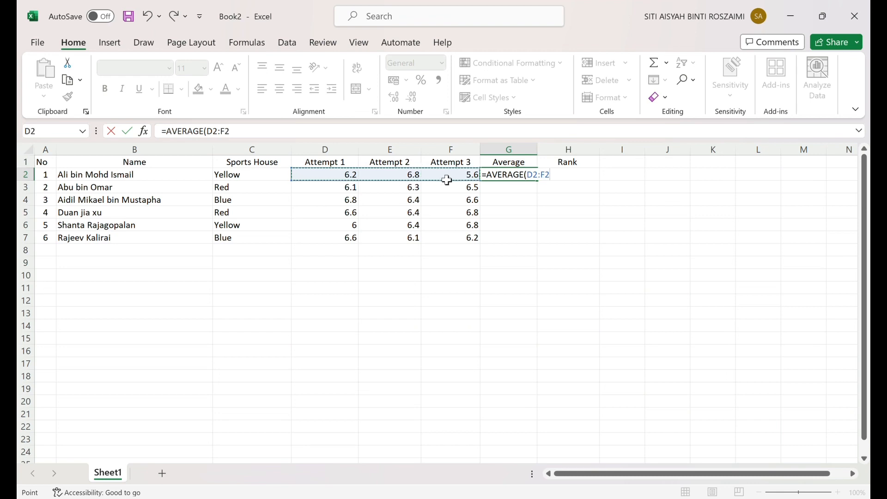
text())
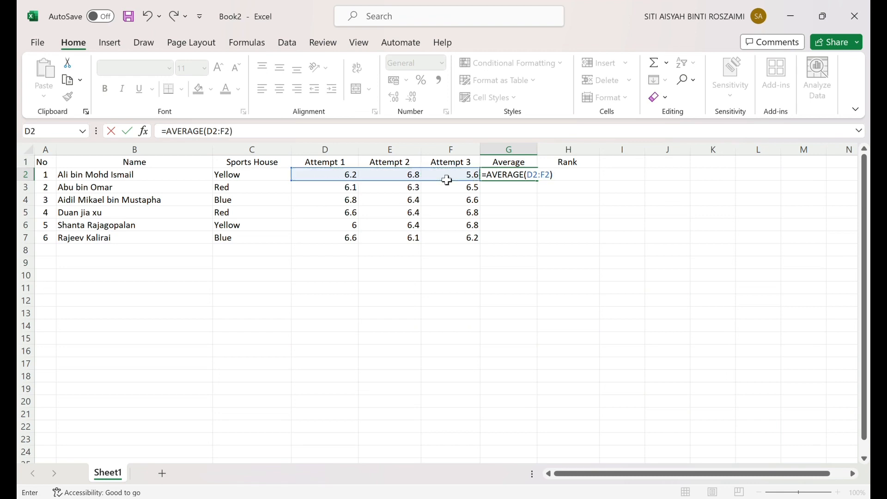
key(Return)
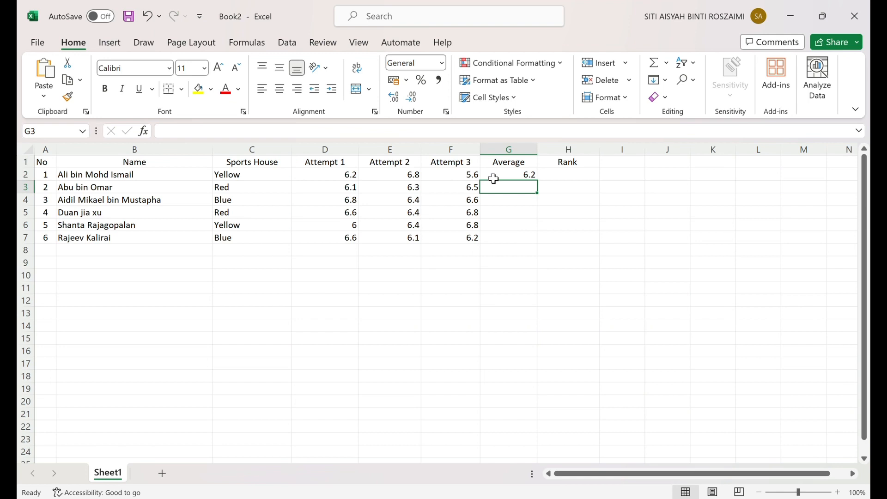
- Fill the average formula from G2 down to G7 for the other participants
click(534, 180)
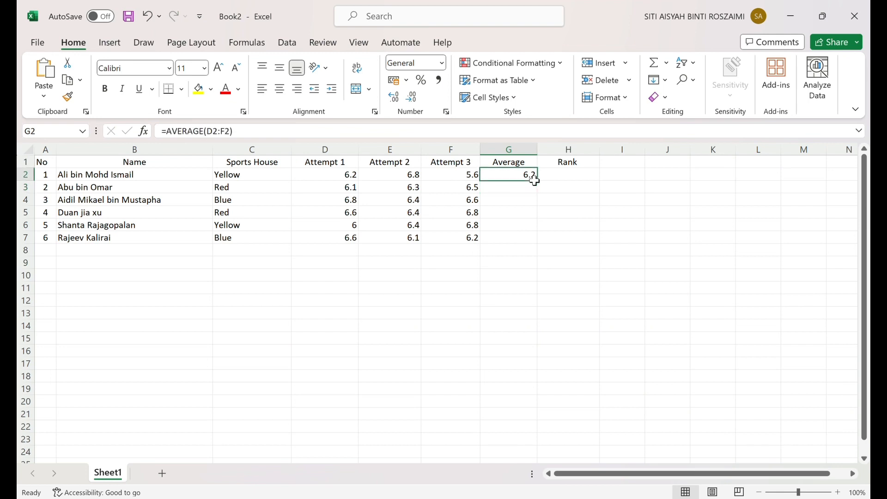
drag(542, 184, 545, 250)
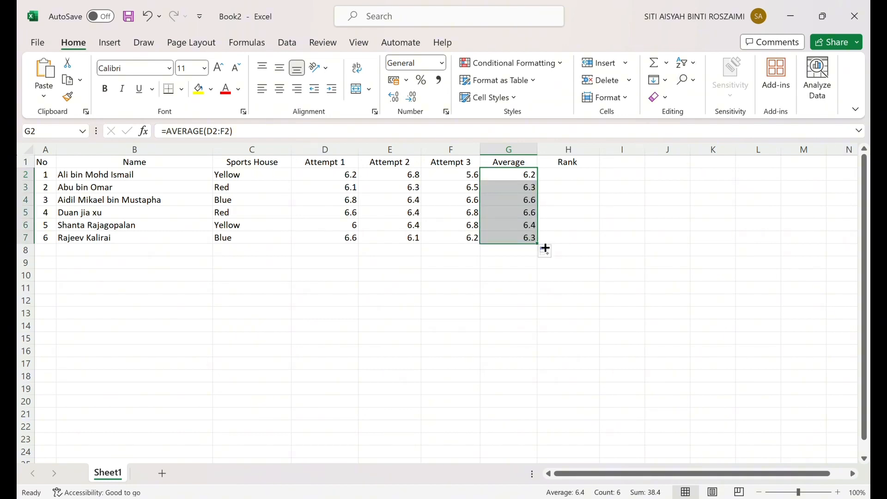
- Calculate the first participant's rank in H2 with the formula =RANK(G2,$G$2:$G$7)
click(573, 180)
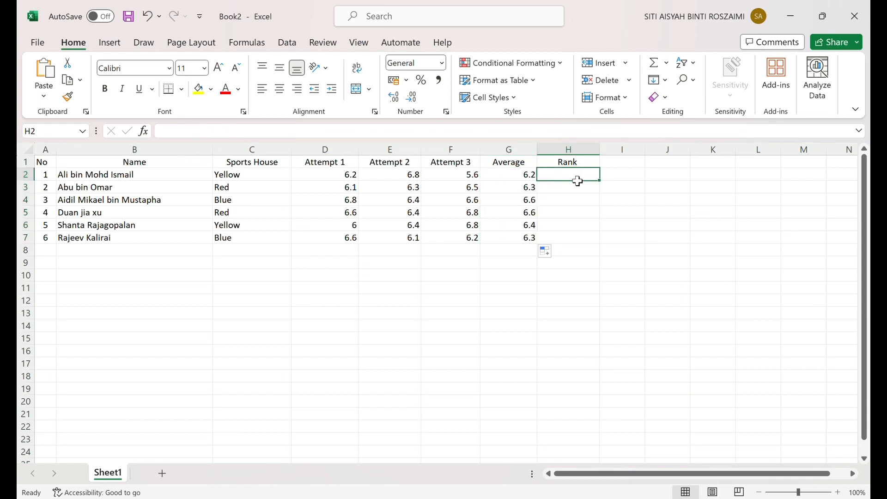
text(=)
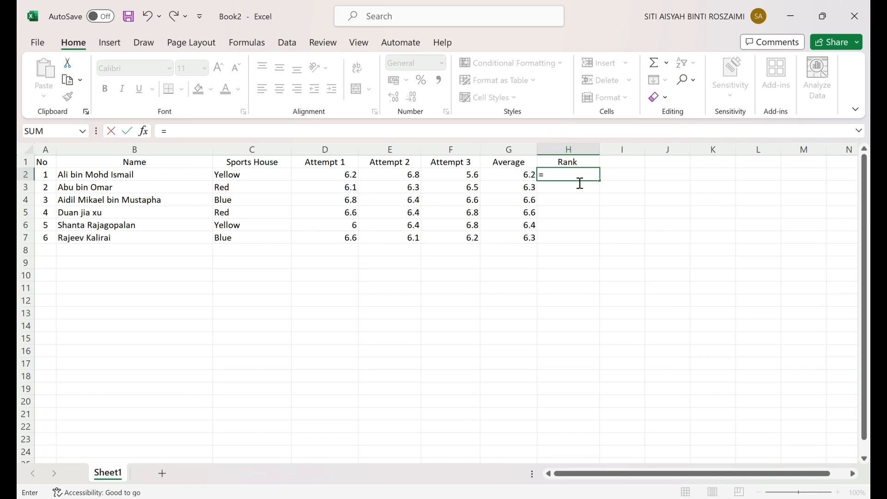
text(RANK()
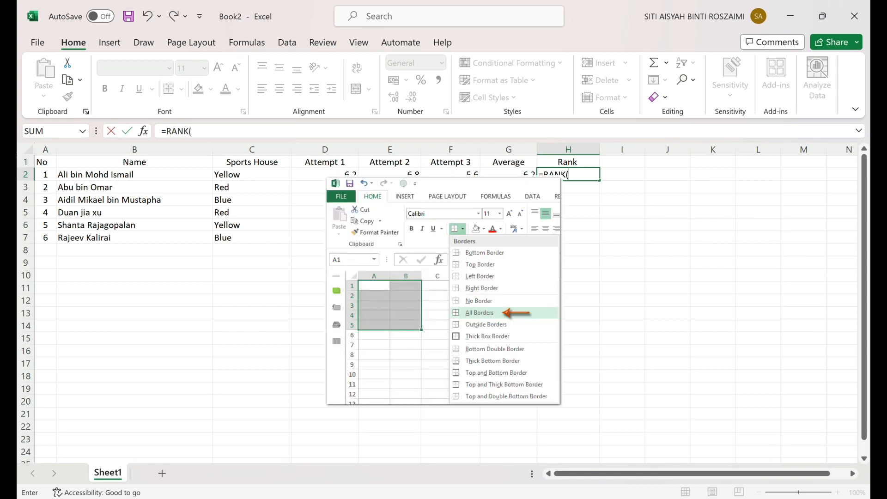
click(532, 179)
text(,)
drag(535, 183, 536, 239)
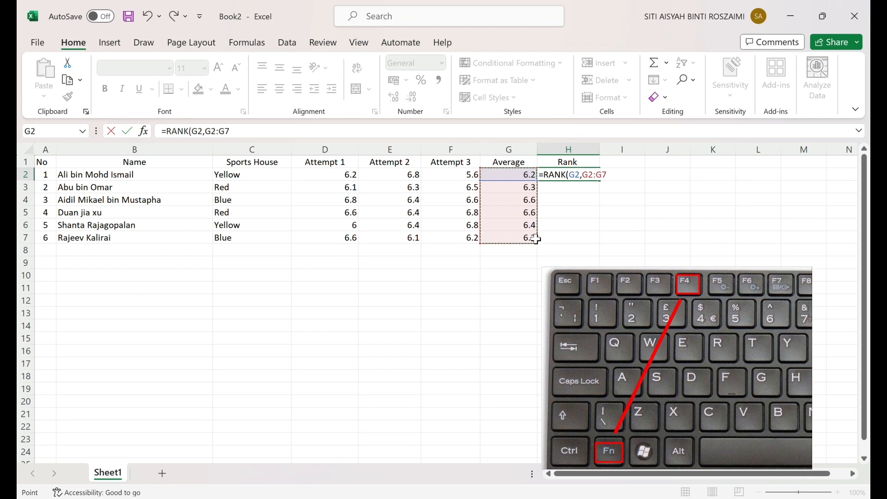
key(F4)
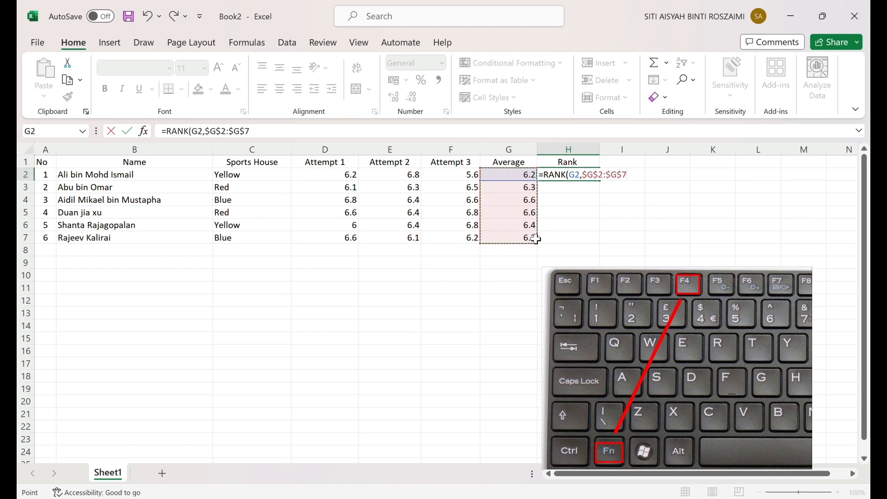
text())
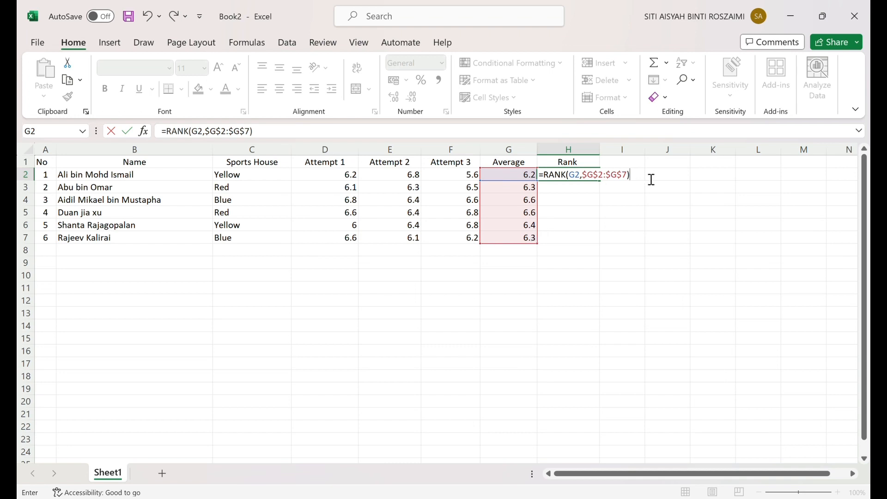
key(Return)
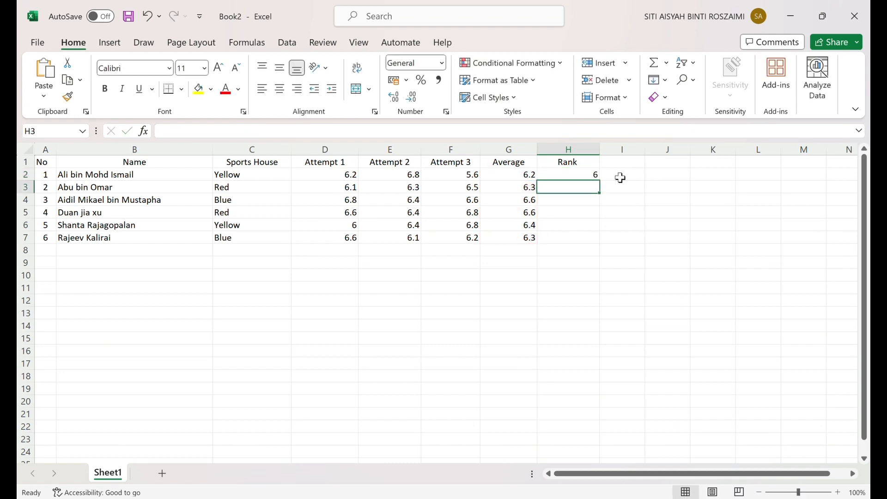
- Fill the rank formula from H2 down to H7 for the other participants
click(592, 178)
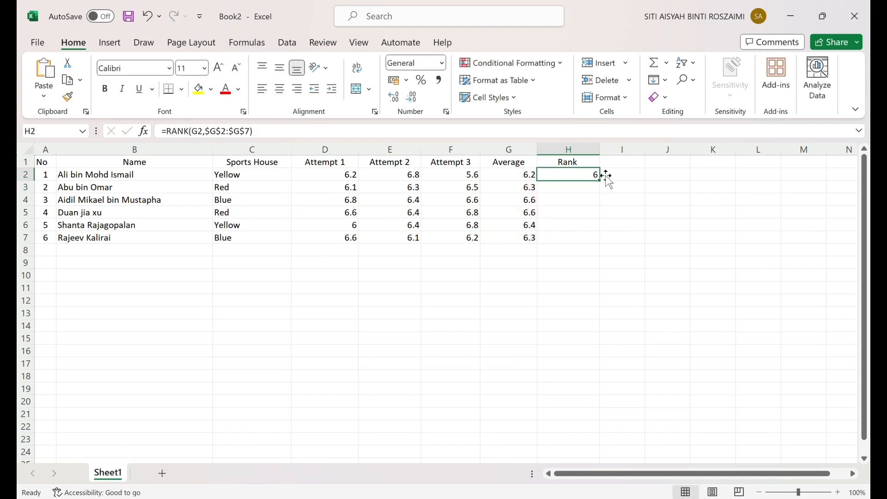
drag(600, 181, 603, 244)
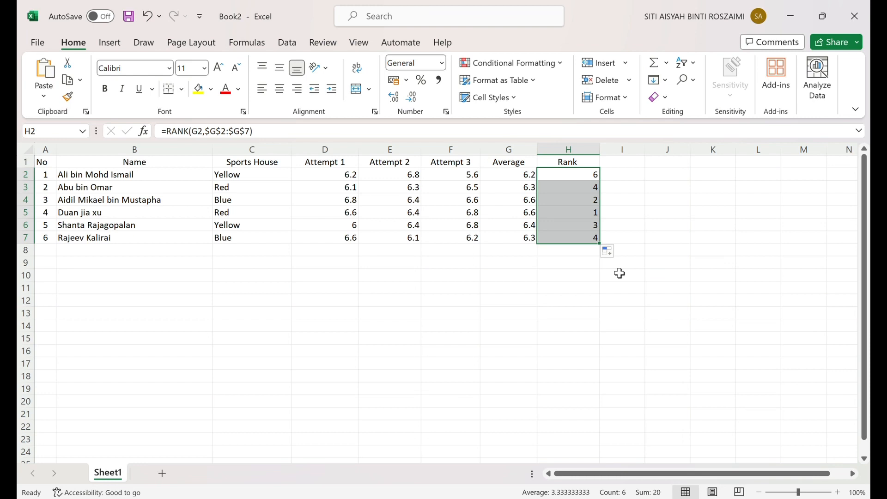
click(584, 263)
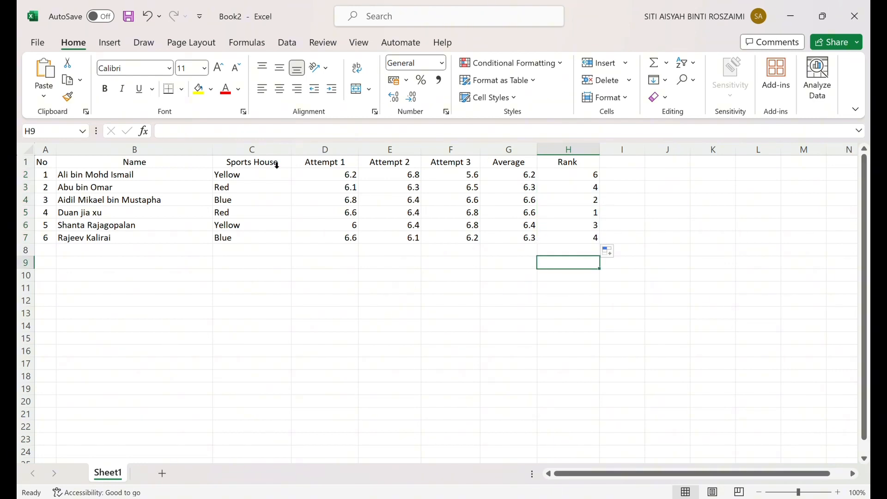
- Centre the contents of C1:H7 horizontally, from the Sports House column through the Rank column
drag(249, 162, 555, 238)
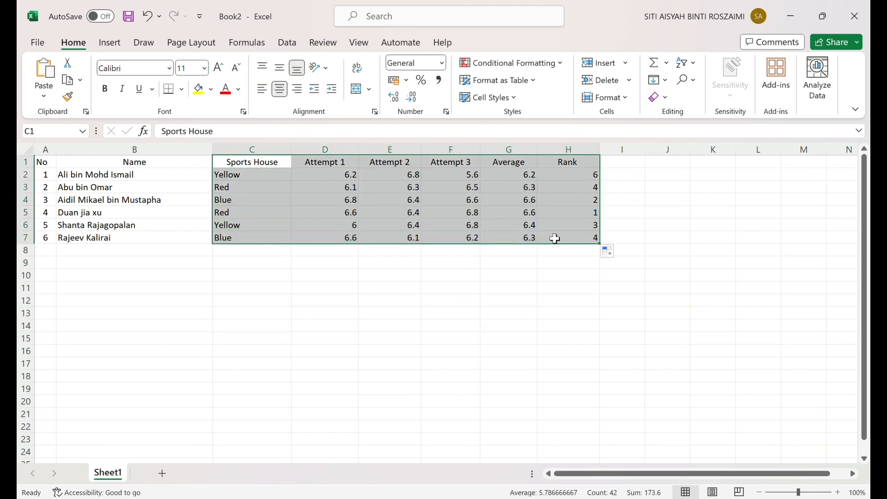
click(280, 90)
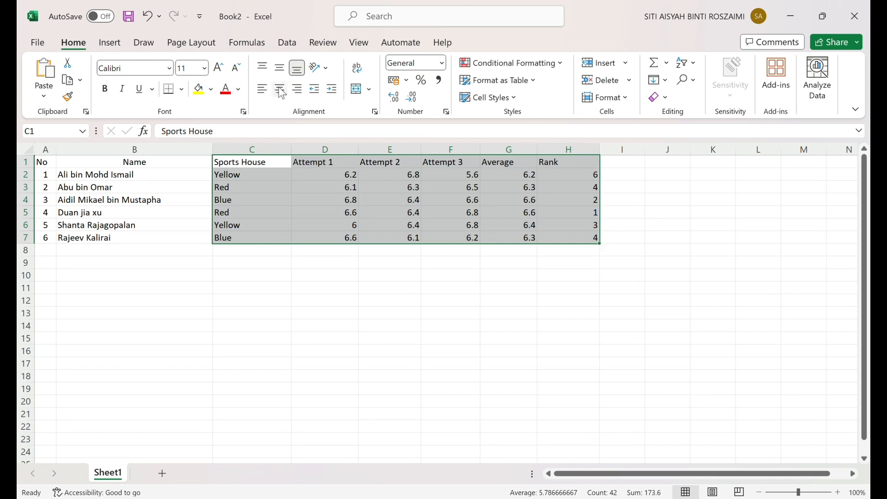
click(280, 91)
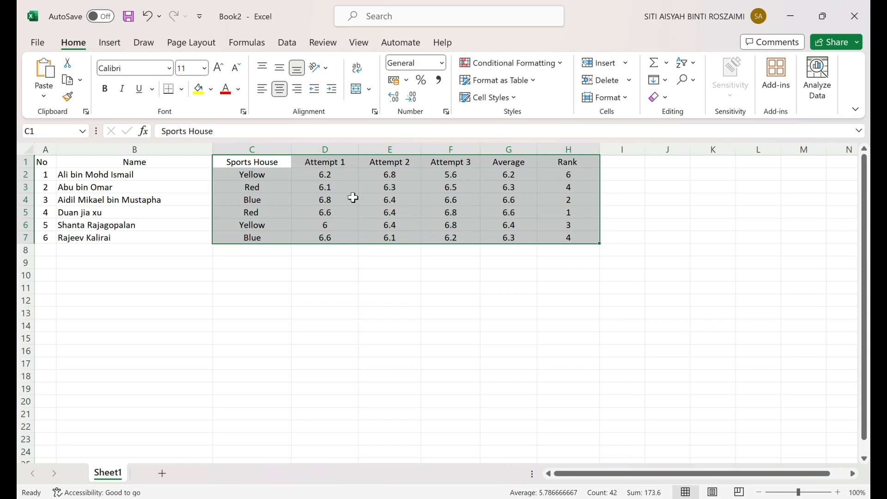
click(353, 267)
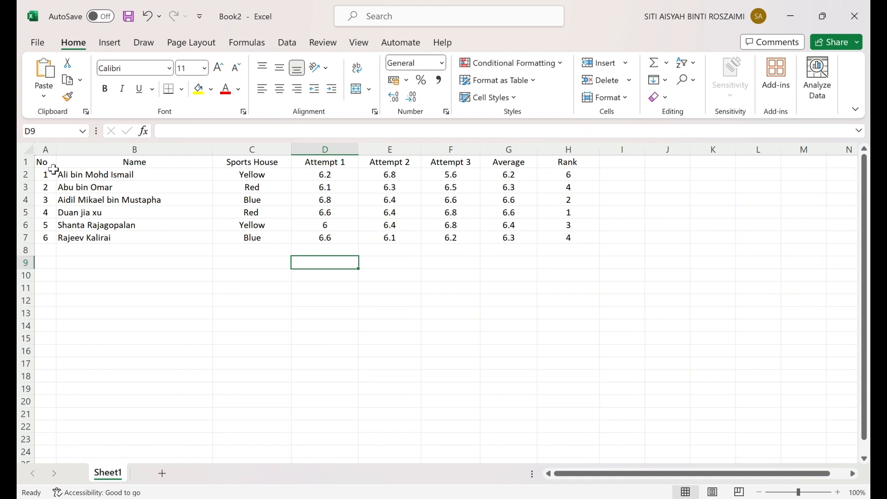
- Apply All Borders to the whole table A1:H7
drag(46, 164, 570, 239)
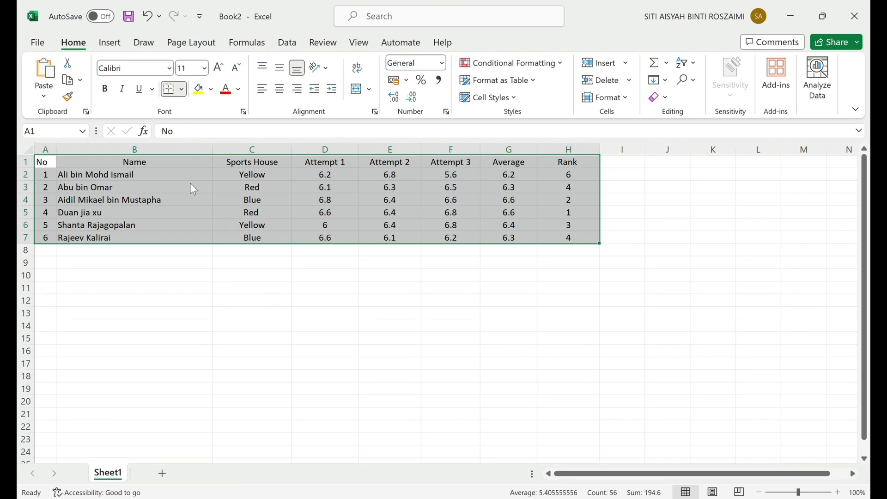
click(193, 226)
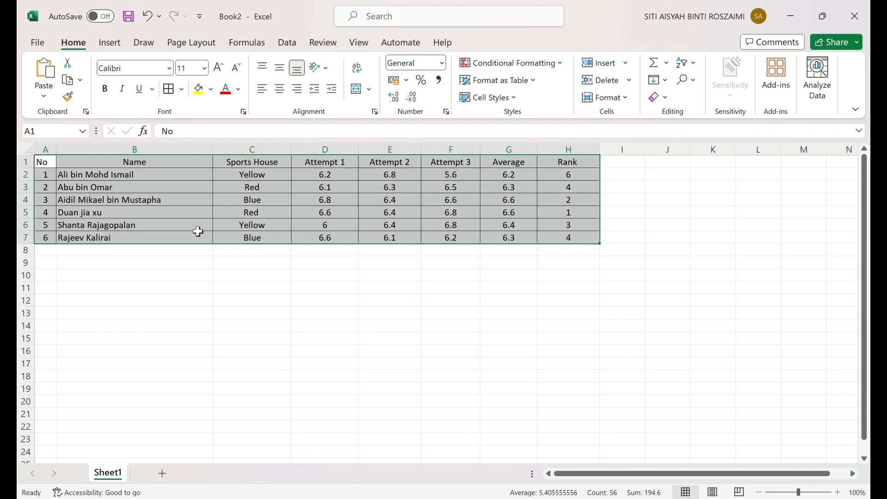
click(194, 264)
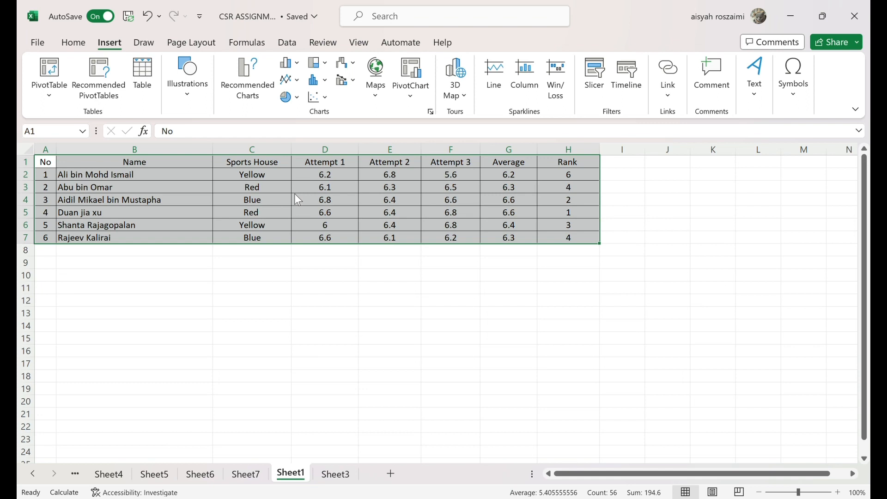
- Insert the recommended "Sum of Average by Sports House" PivotChart from A1:H7 and change it to a 3-D column chart
click(672, 254)
drag(45, 164, 558, 243)
click(252, 88)
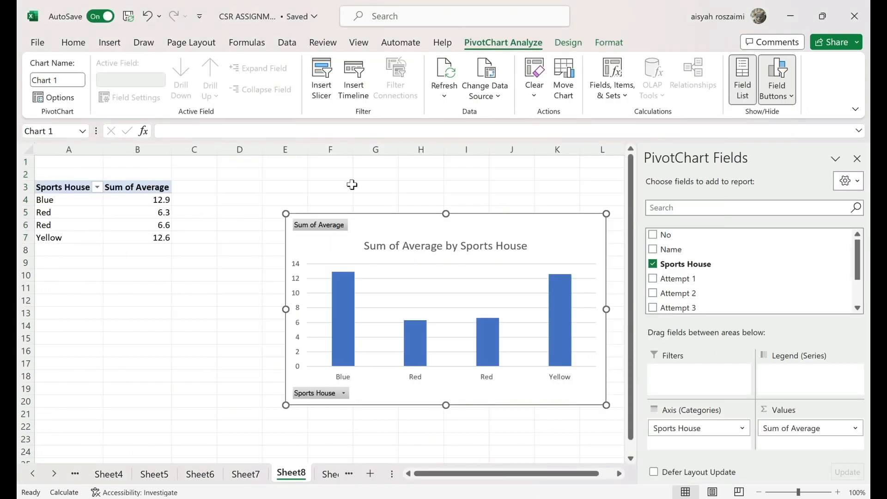
click(111, 45)
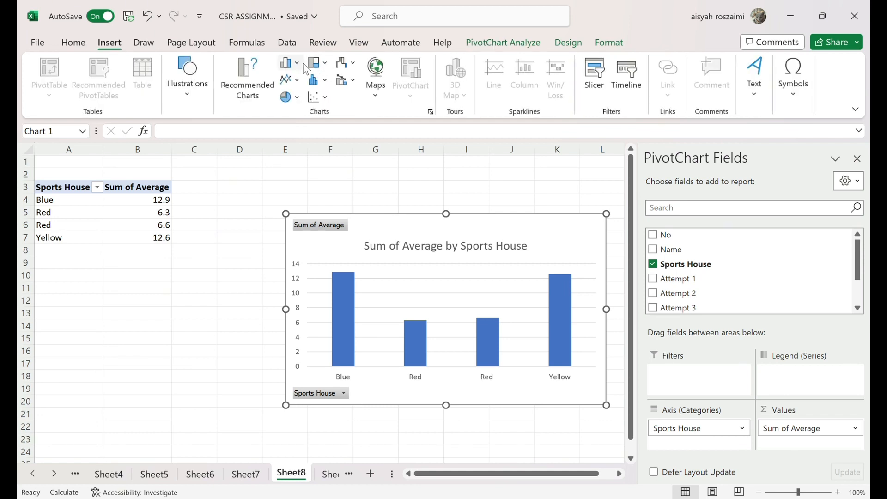
click(299, 168)
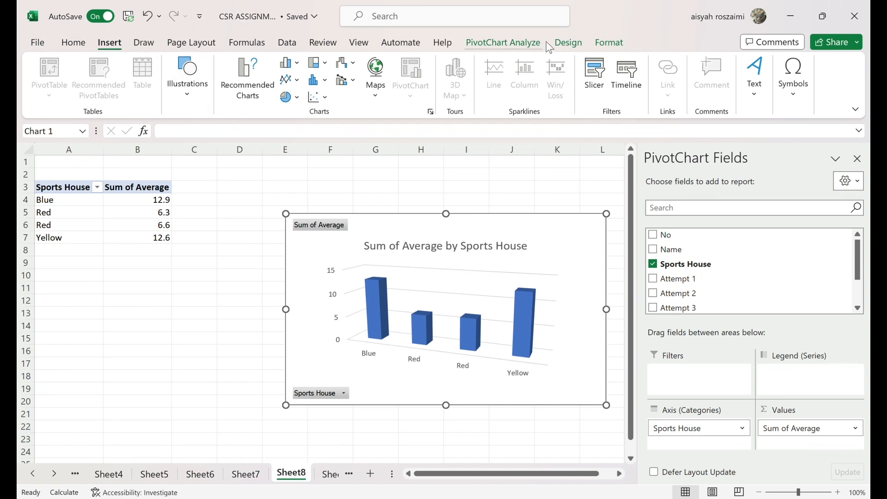
- Try several chart styles, settle on the white one with gradient blue columns and a bold title, and close the PivotChart field list
click(532, 47)
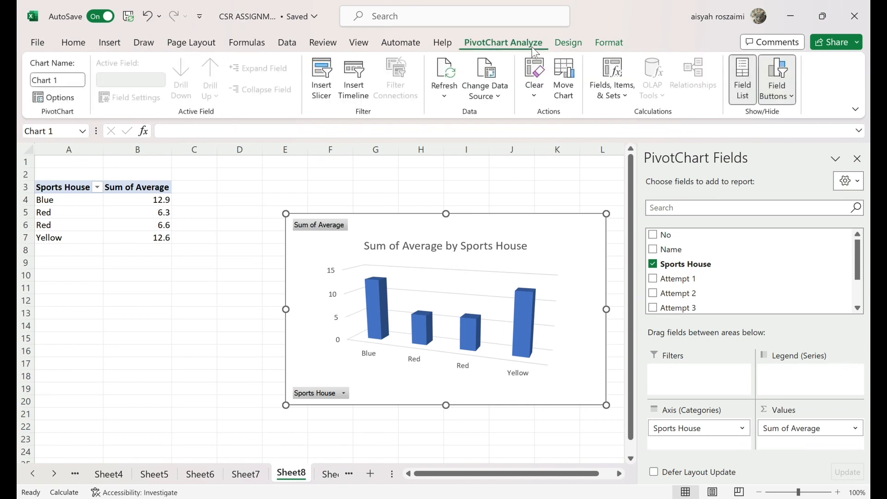
click(559, 44)
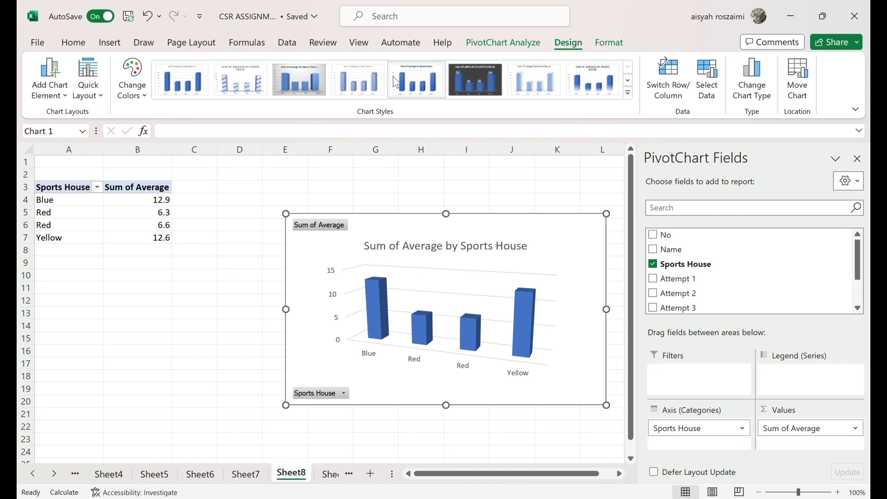
click(406, 76)
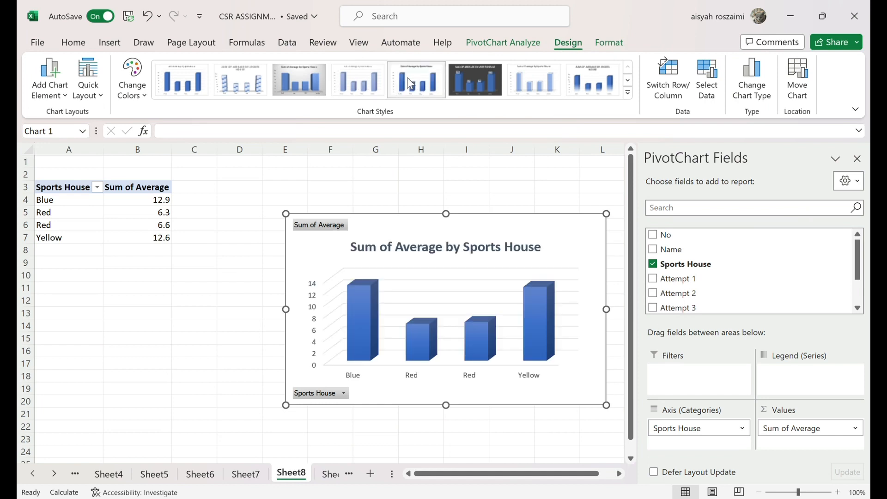
click(455, 79)
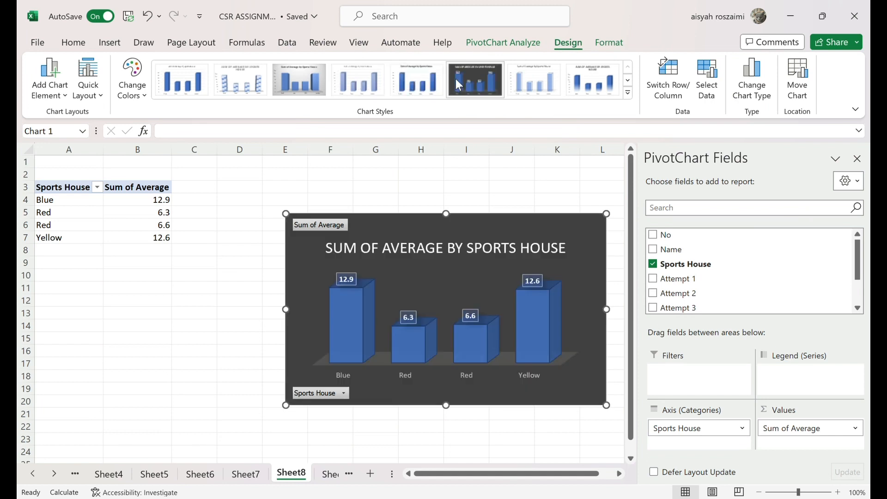
click(528, 88)
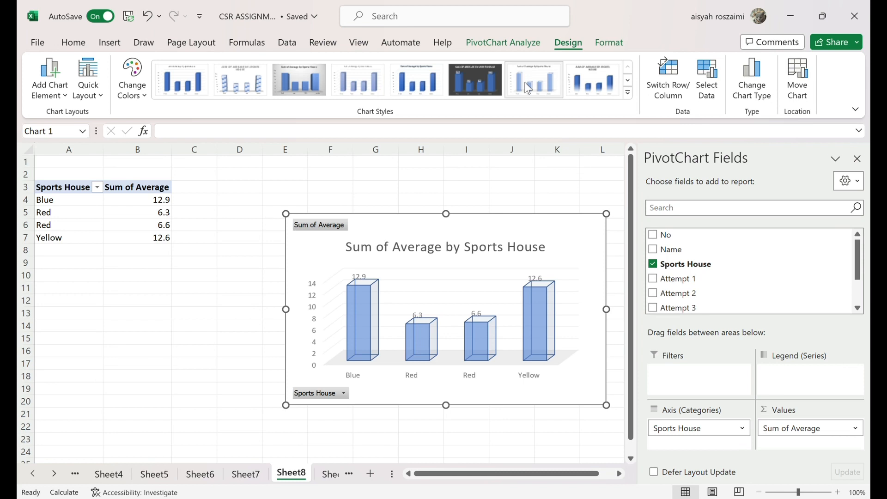
click(296, 74)
click(627, 81)
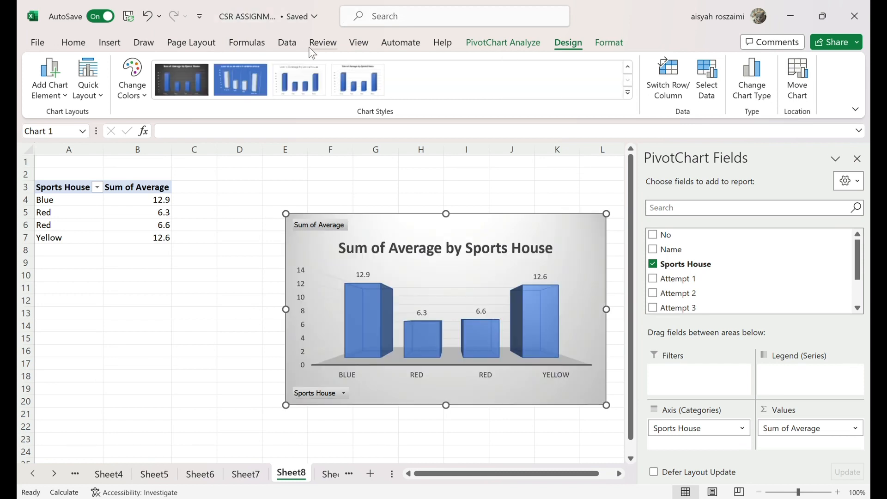
click(627, 68)
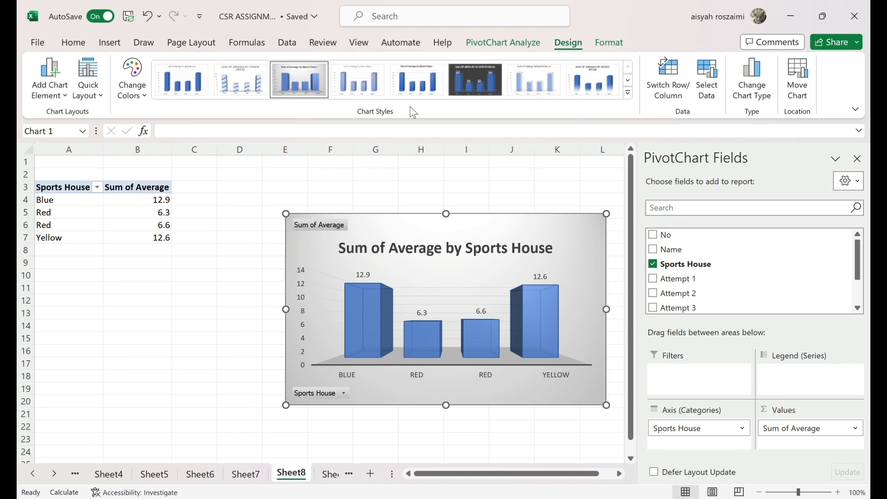
click(425, 79)
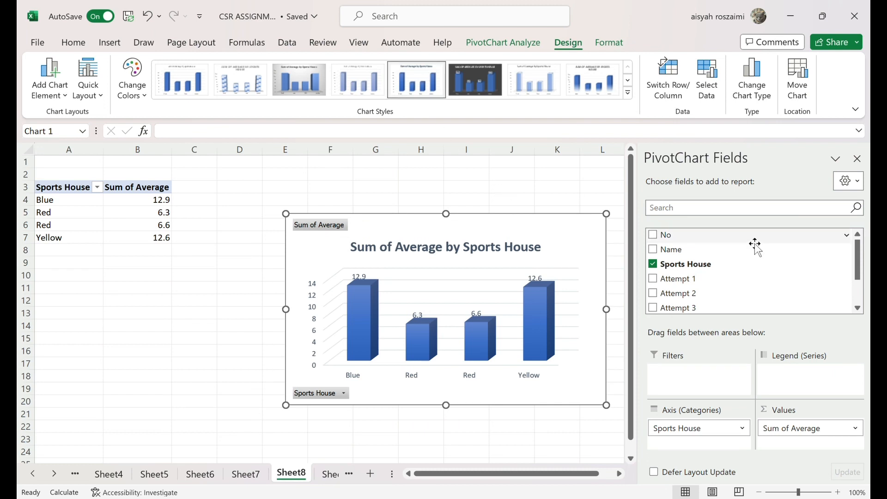
click(858, 159)
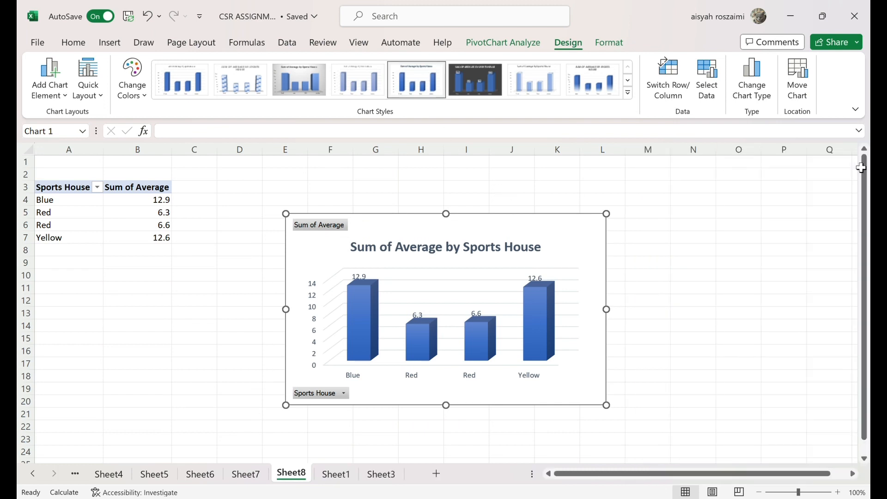
click(665, 339)
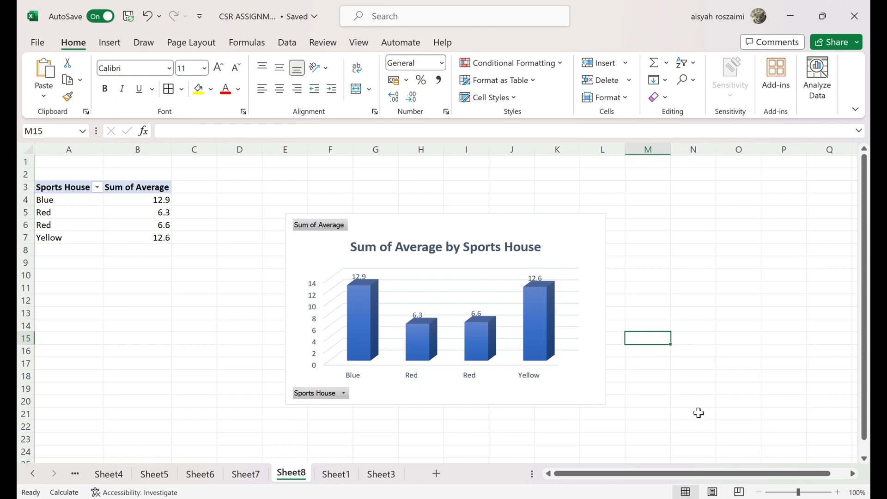